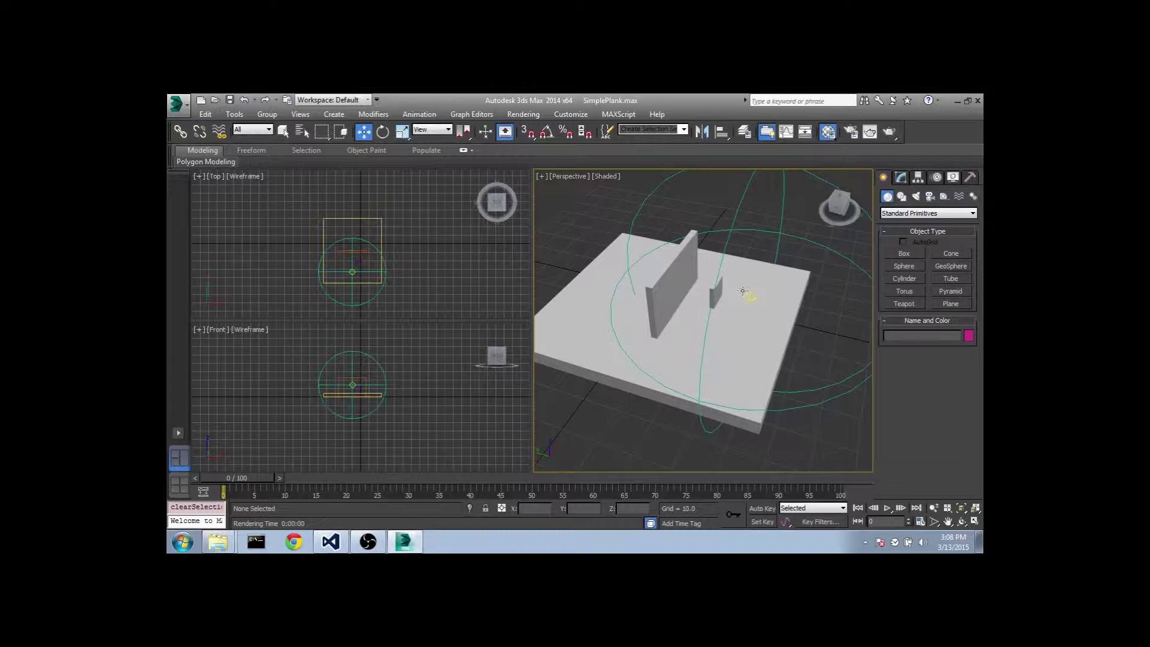
Render the perspective view to preview the textured planks on the rock floor, and close the render.
middle_click_drag(764, 304, 711, 278, "alt")
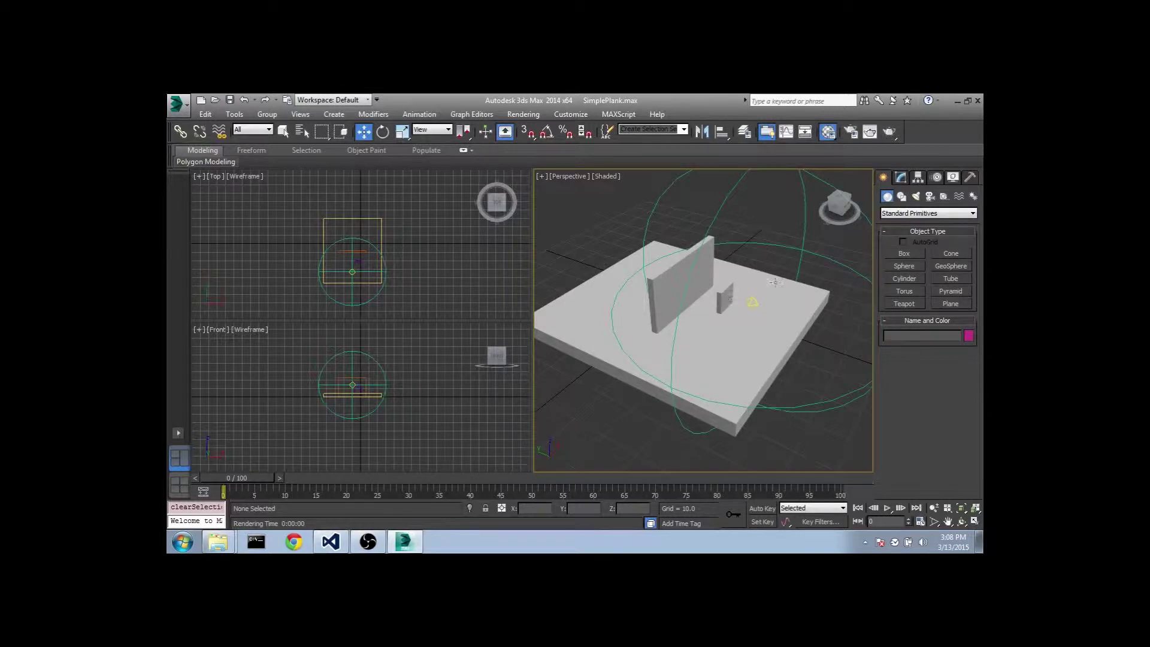
key("shift+q")
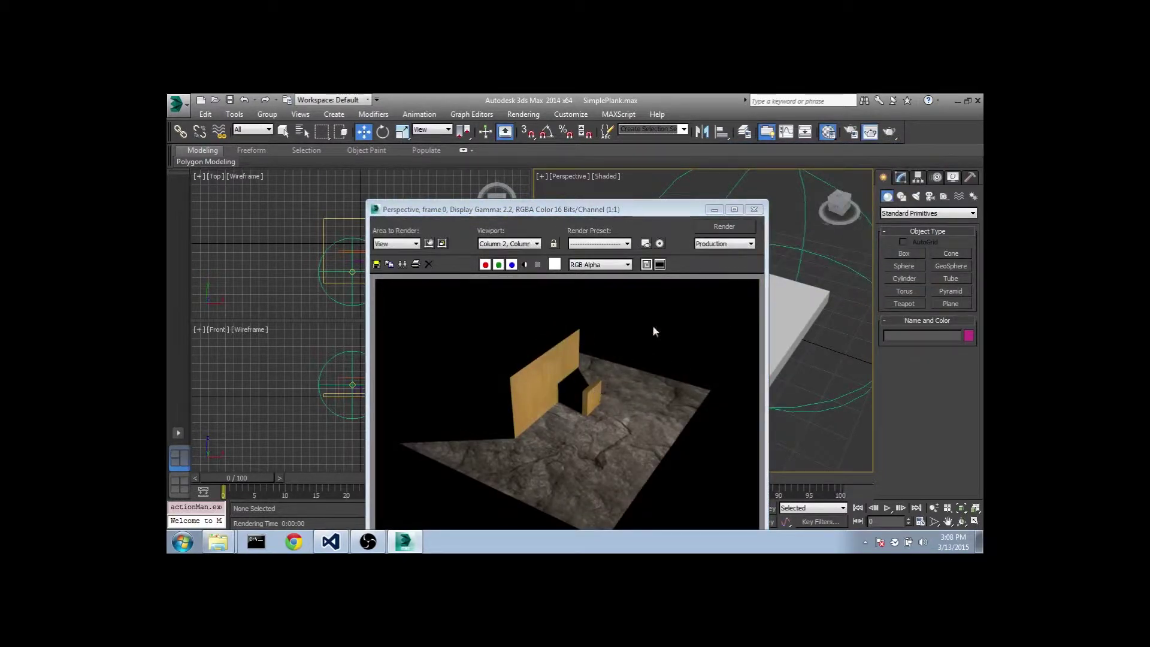
left_click(754, 209)
Examine the floor box's Automatic Flatten UVs modifier, including its map channel and its lighting map layout in the UV editor.
left_click(741, 346)
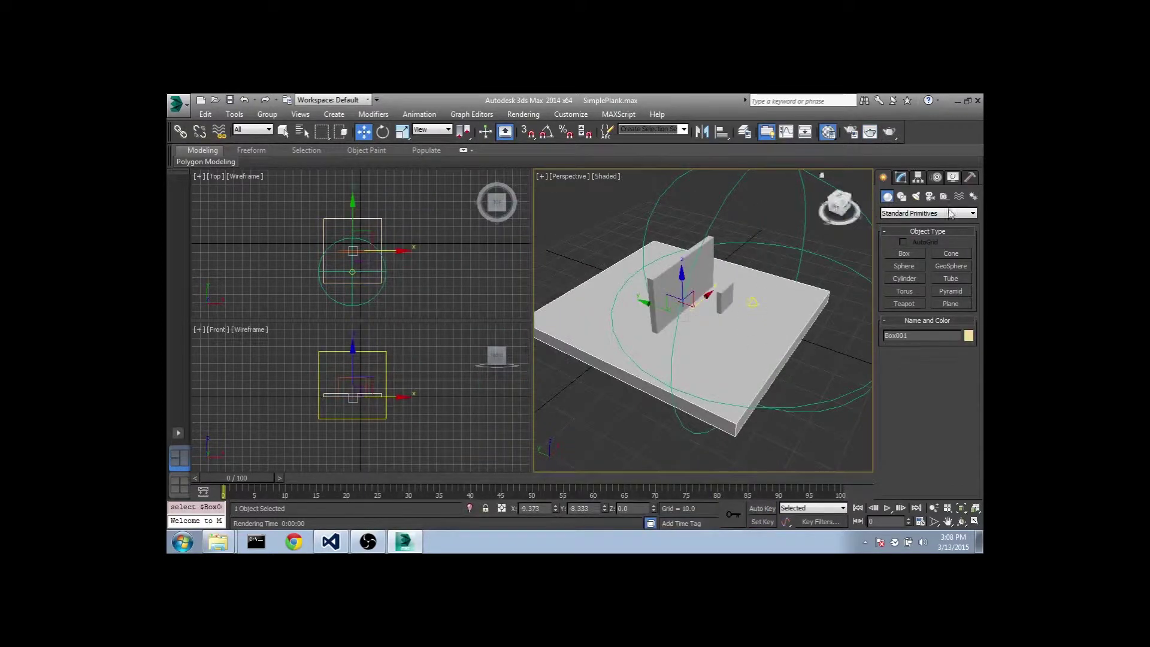
left_click(901, 178)
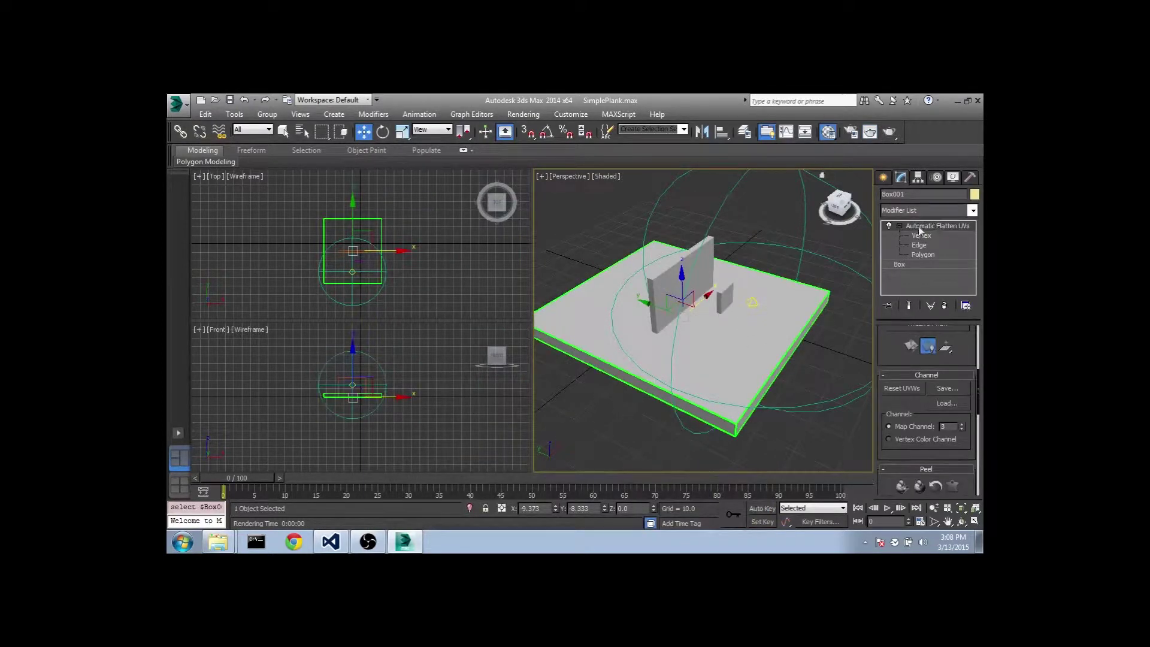
mouse_move(978, 383)
left_mouse_down()
mouse_move(980, 465)
mouse_move(974, 400)
left_mouse_up()
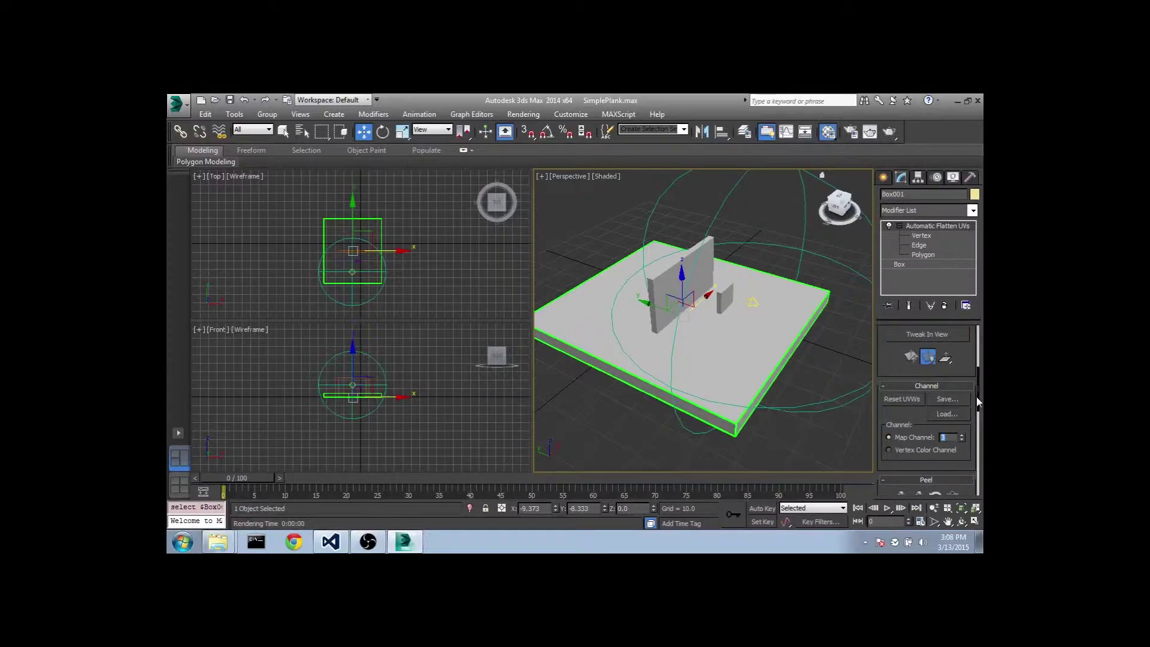
scroll(964, 389, "up", 2)
left_click(922, 385)
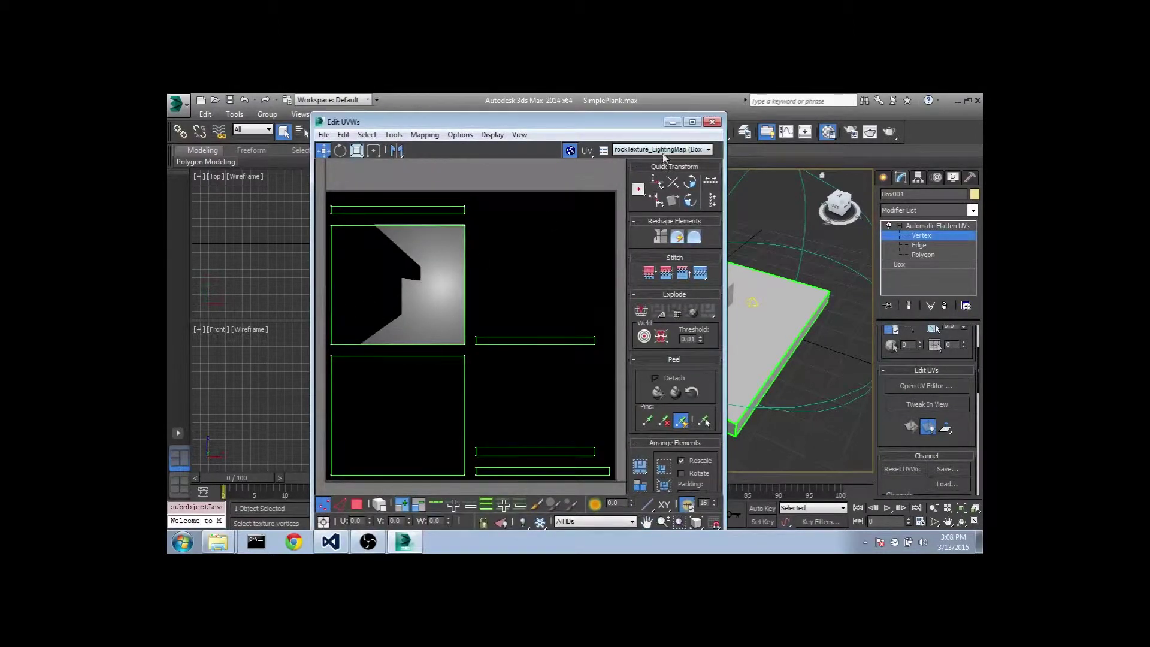
left_click(712, 122)
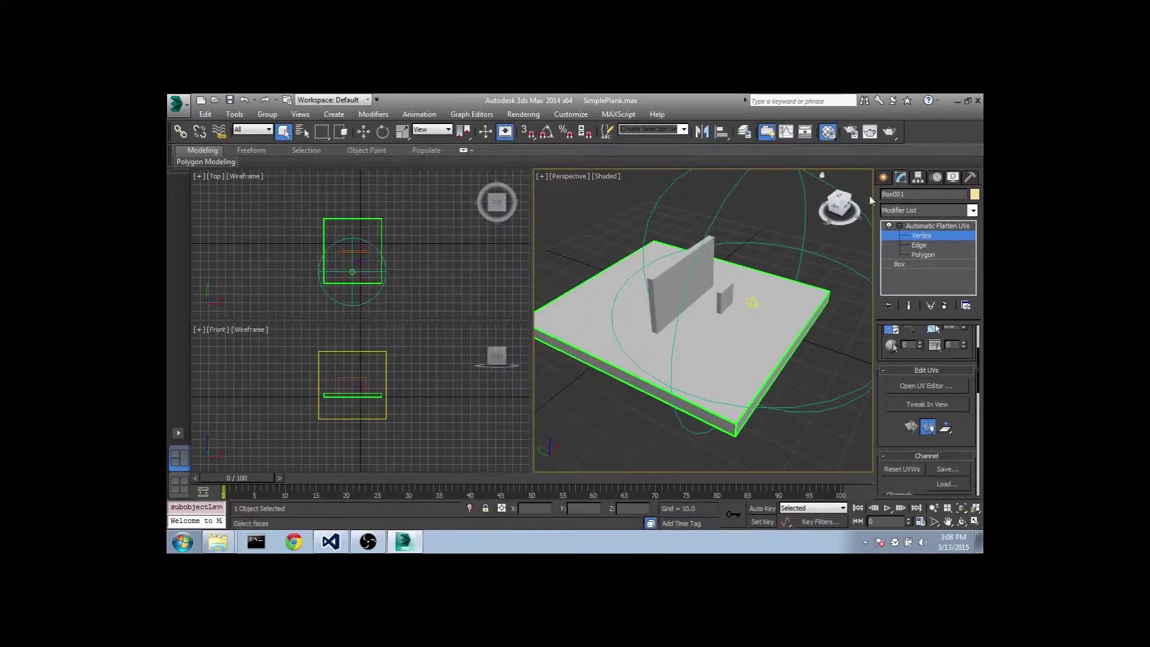
Deselect the floor box and review the wood material's diffuse and self-illumination maps in the Material Editor.
left_click(726, 229)
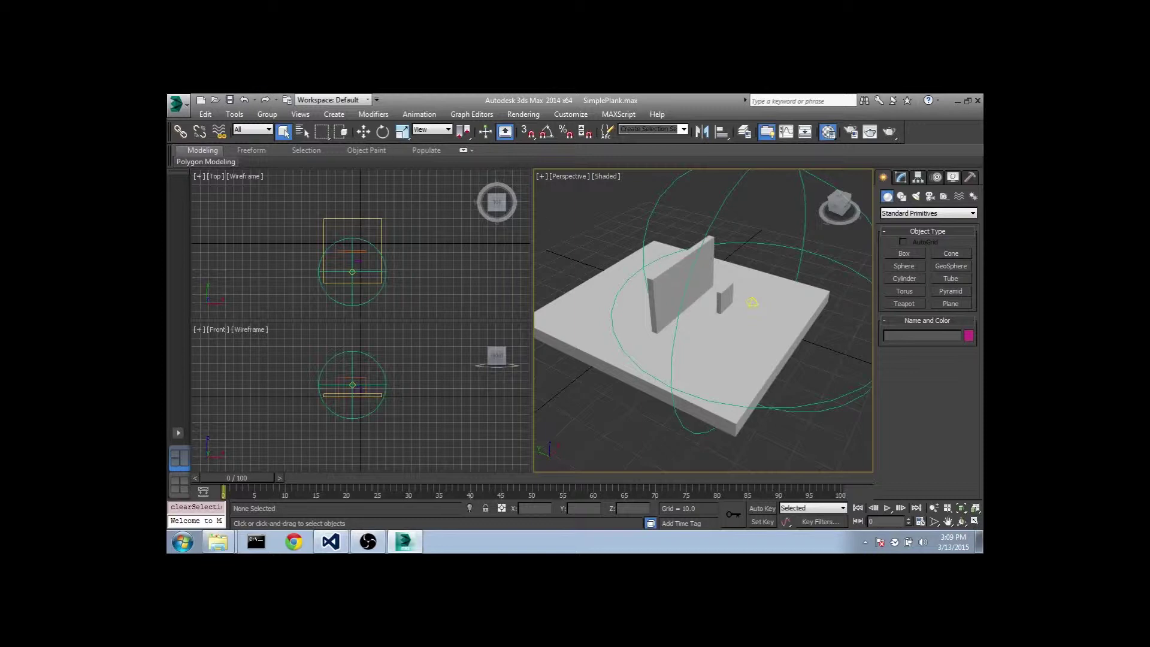
key("m")
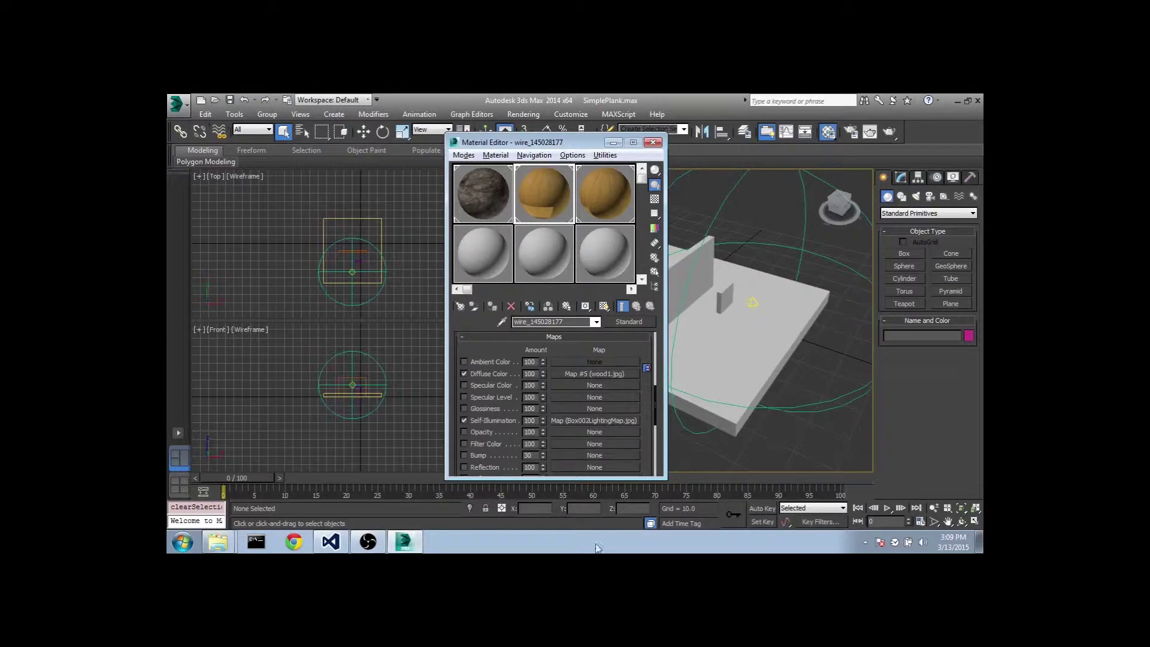
left_click(652, 142)
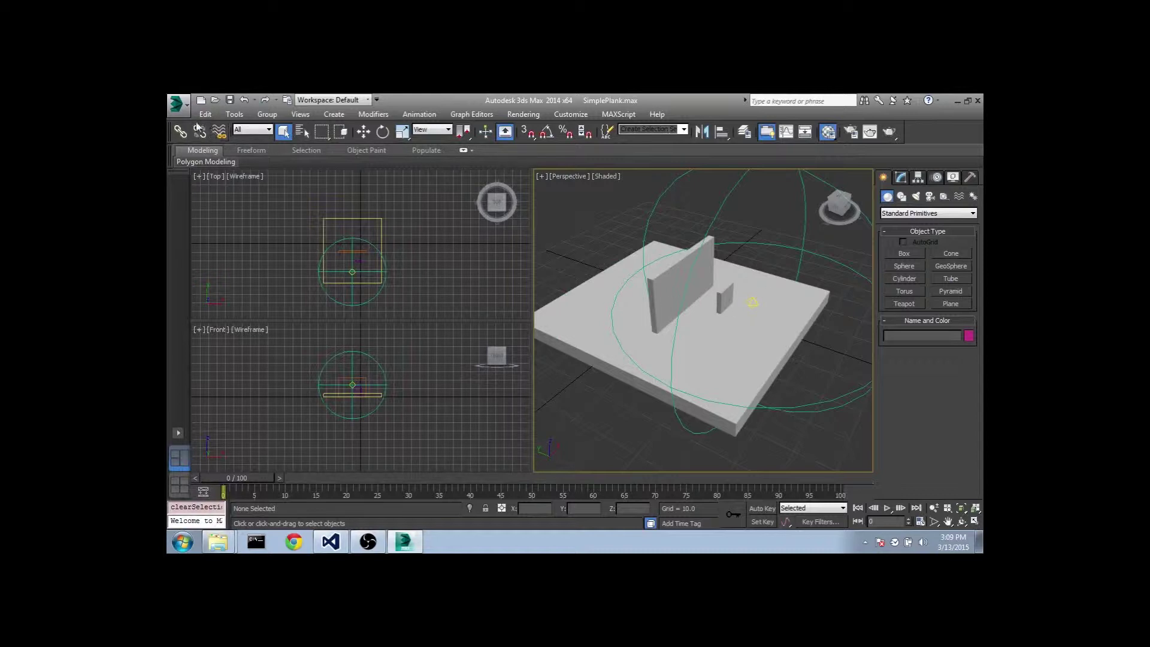
Start an OBJ export of the scene into the OBJModifierTut folder with the file name model.
left_click(177, 106)
left_click(203, 296)
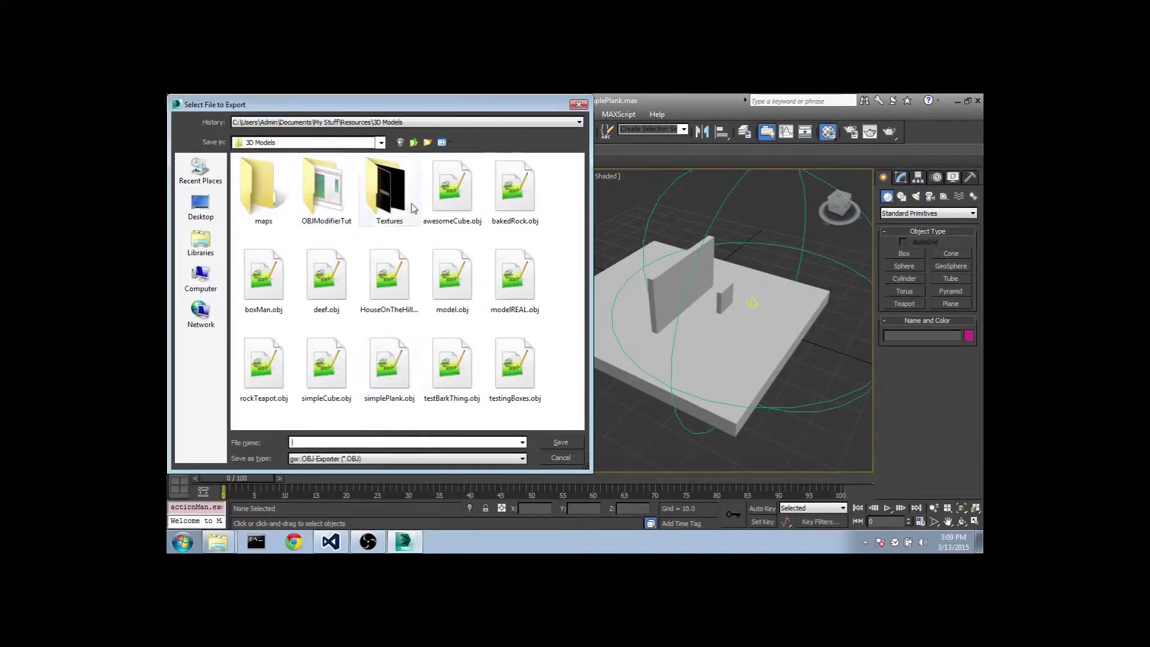
double_click(323, 198)
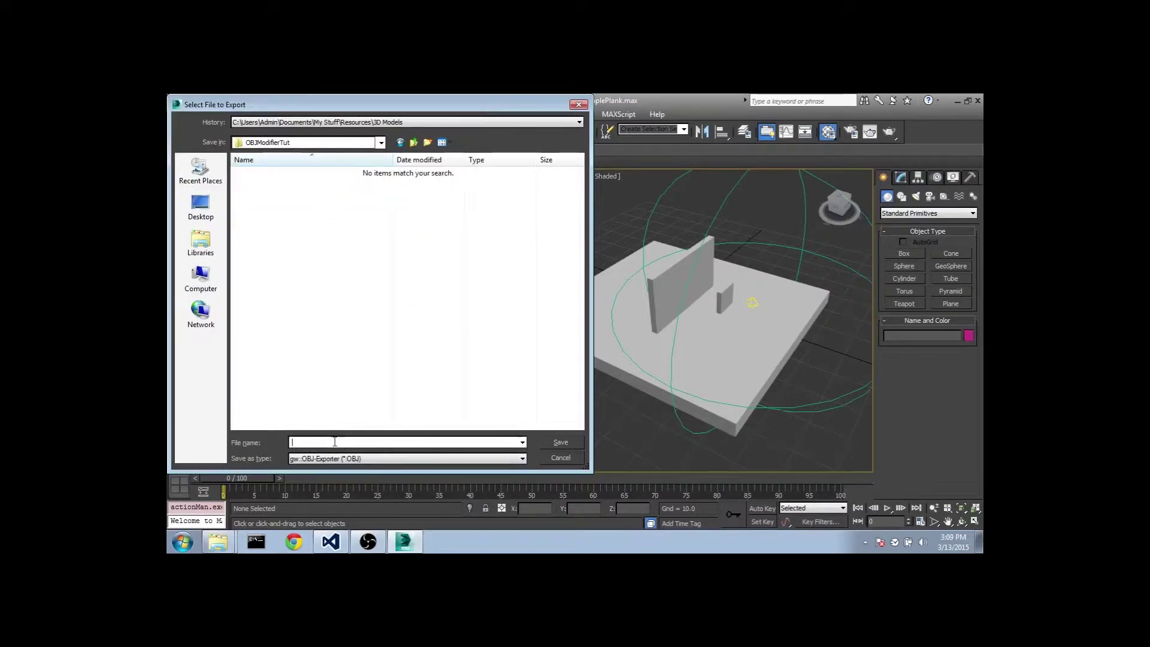
left_click(335, 442)
type("tutorial")
key("BackSpace")
key("BackSpace")
key("BackSpace")
key("BackSpace")
key("BackSpace")
key("BackSpace")
key("BackSpace")
key("BackSpace")
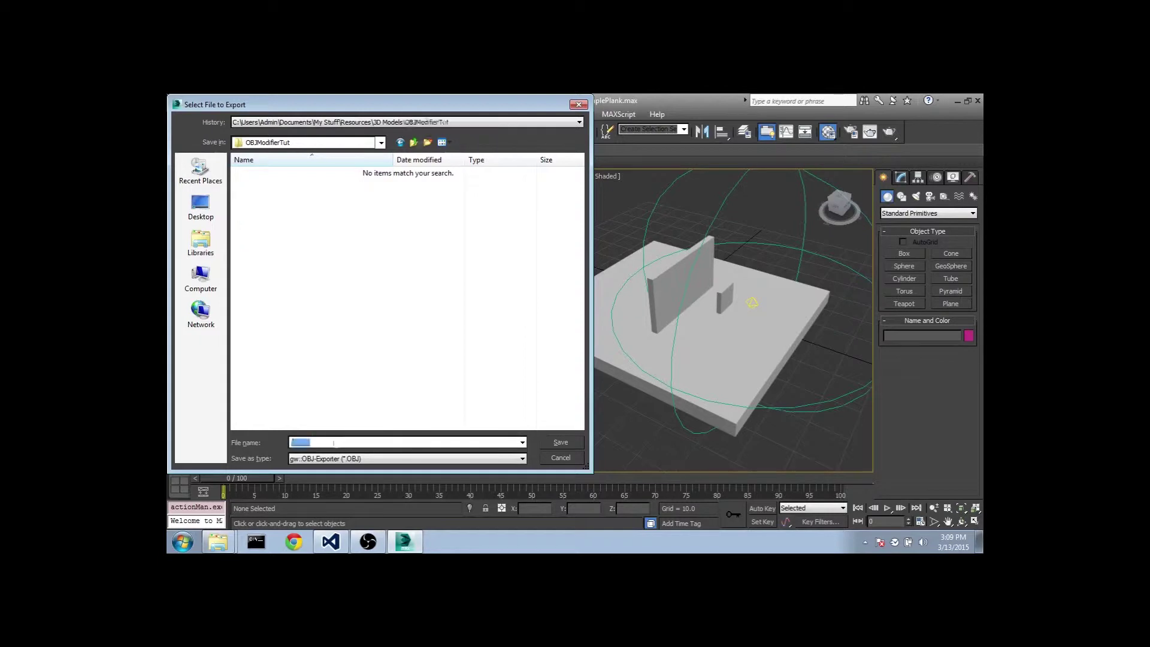
key("Return")
Check that the map export options use map channel 1, and export the model with triangle faces, normals and texture coordinates.
left_click(635, 271)
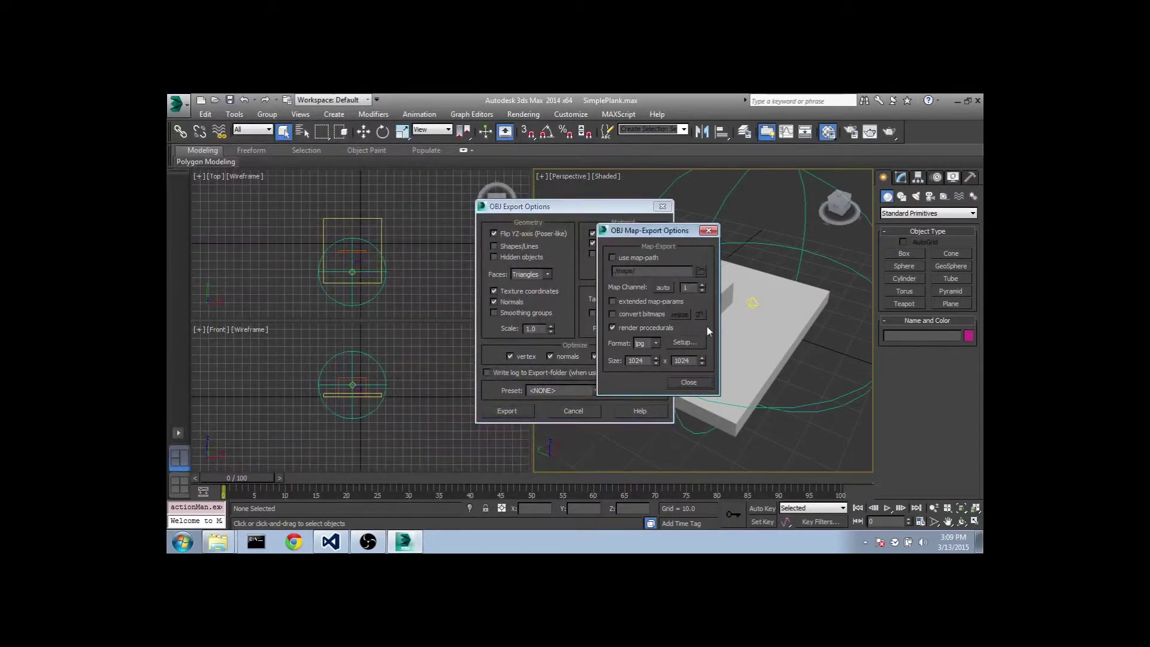
left_click(687, 383)
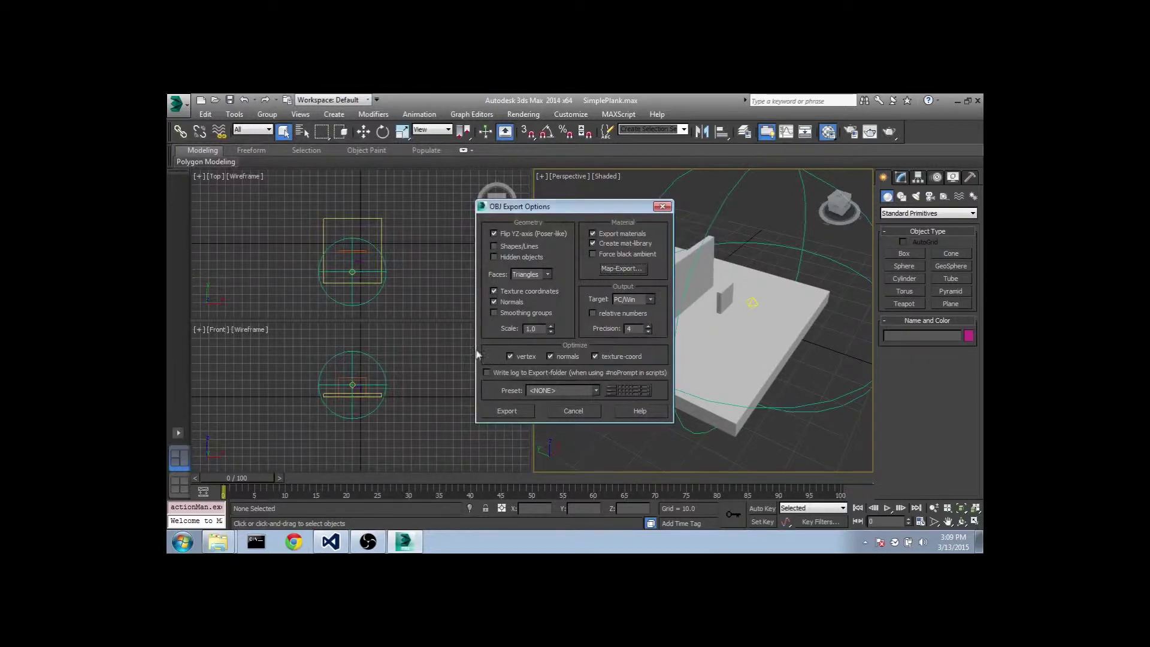
left_click(523, 409)
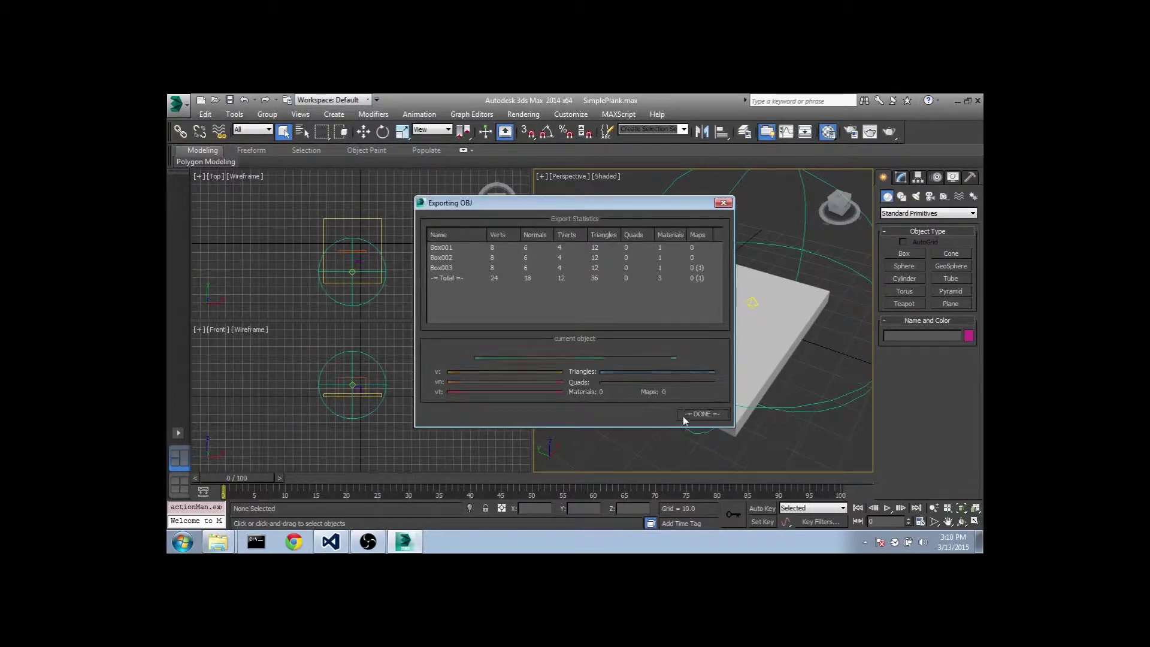
left_click(698, 414)
Start a second OBJ export into the OBJModifierTut folder with the file name modeLIGHT.
left_click(176, 105)
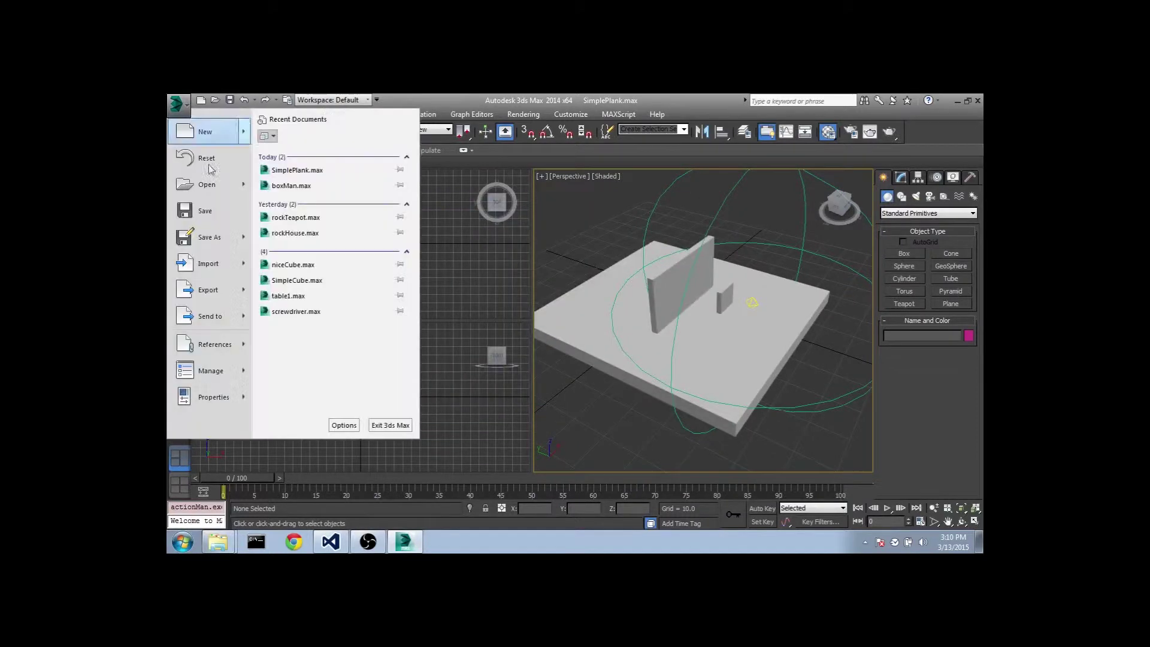
left_click(208, 289)
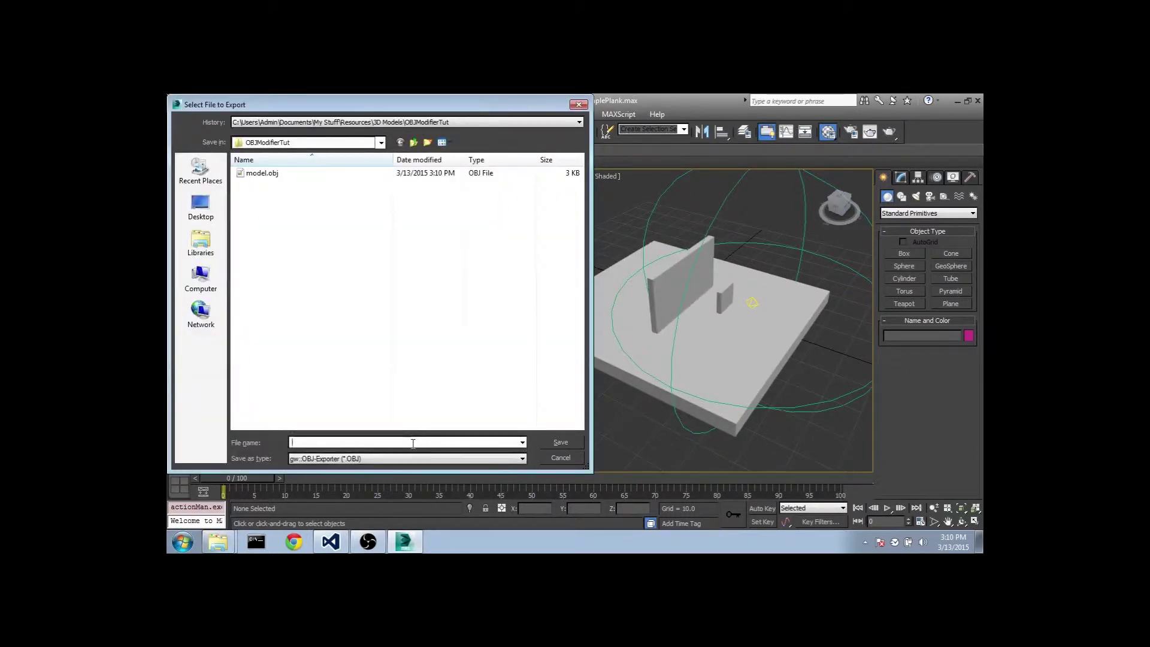
type("modeLIGHT")
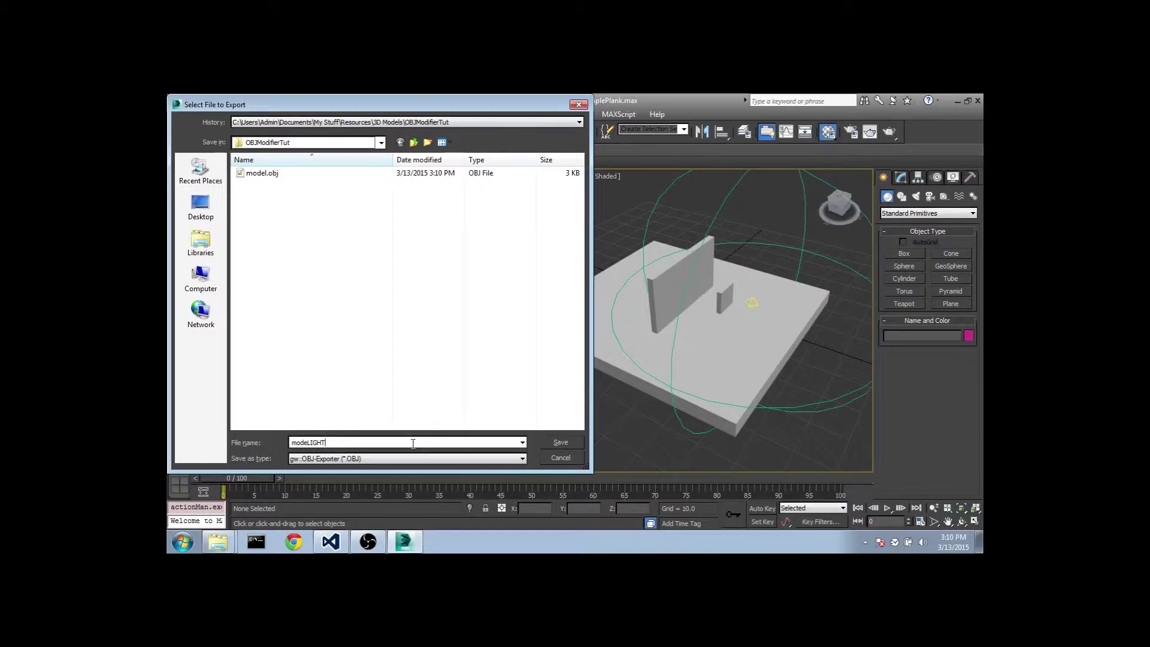
key("Return")
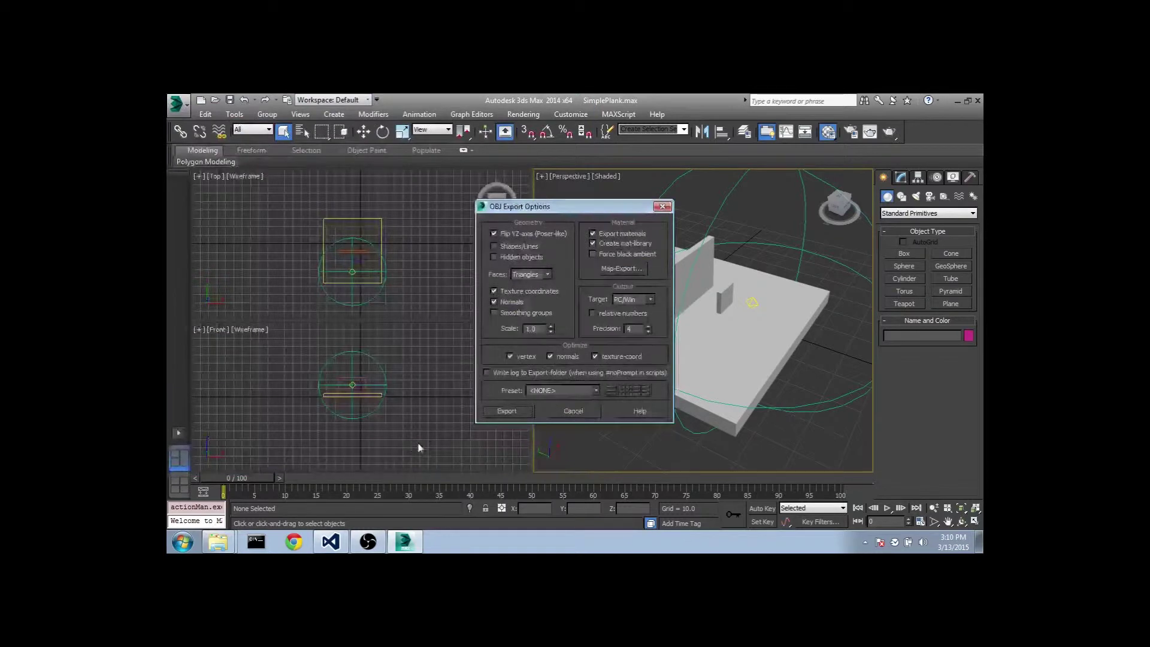
Set the map export options to map channel 3 and export the lighting version of the model.
left_click(624, 273)
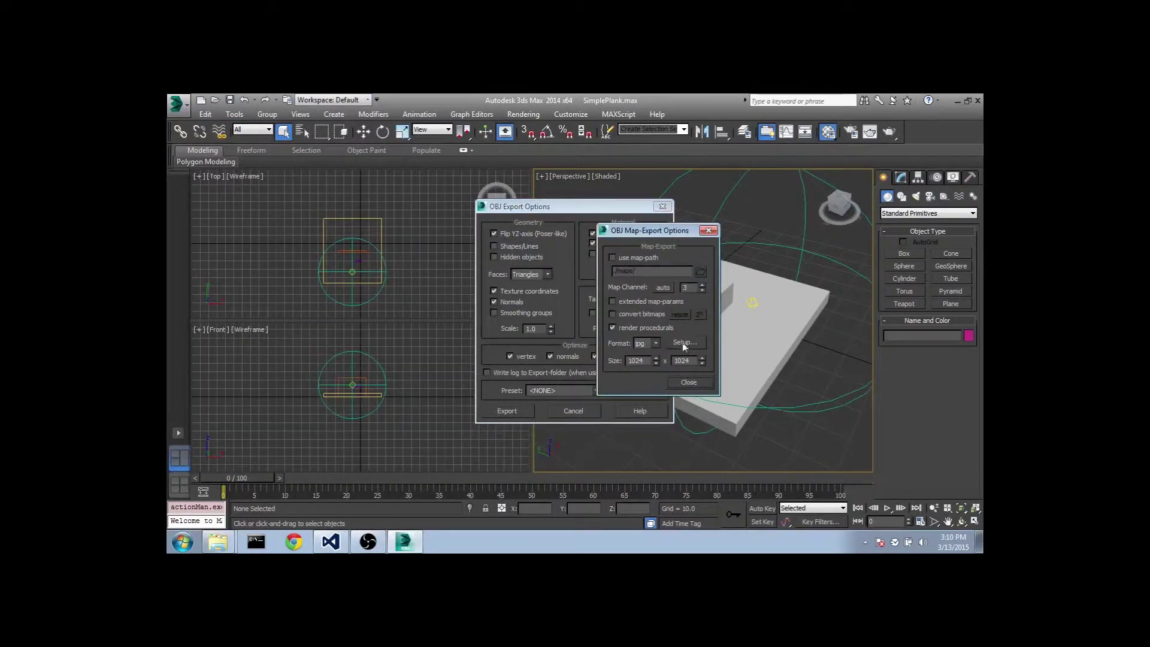
left_click(688, 382)
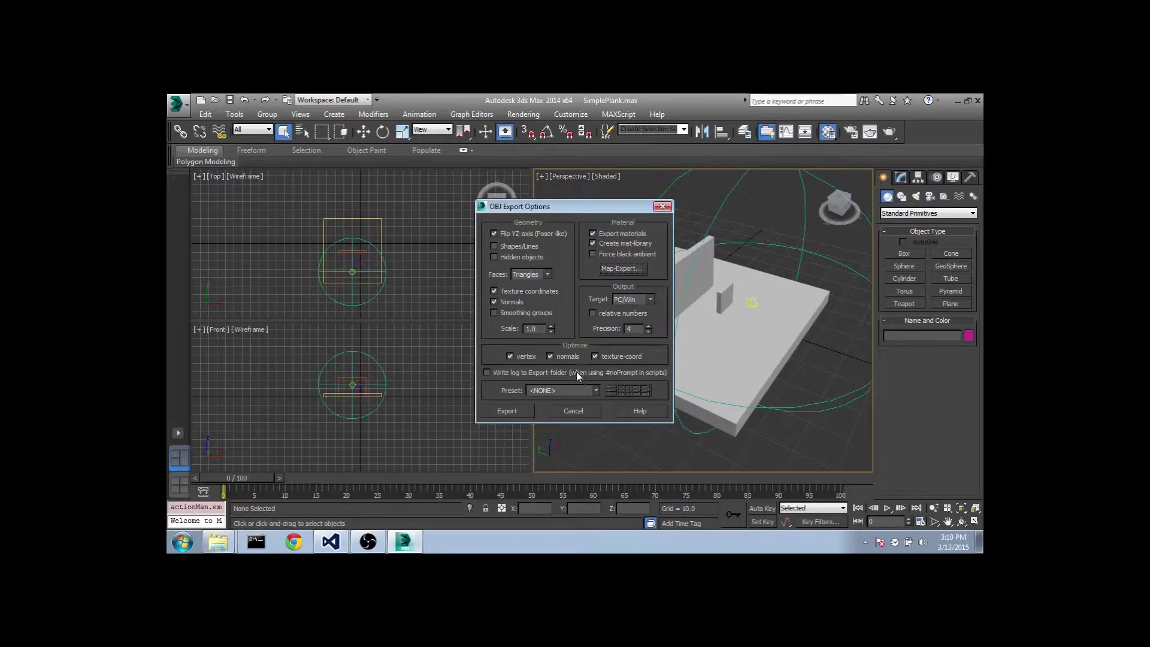
left_click(506, 410)
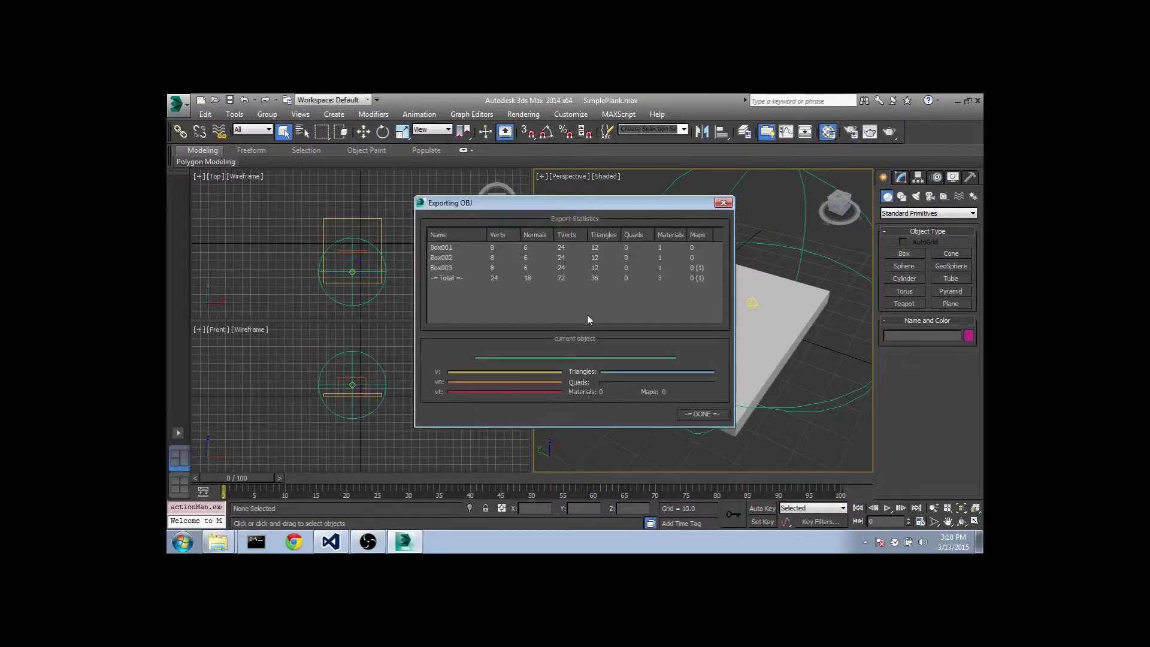
left_click(701, 413)
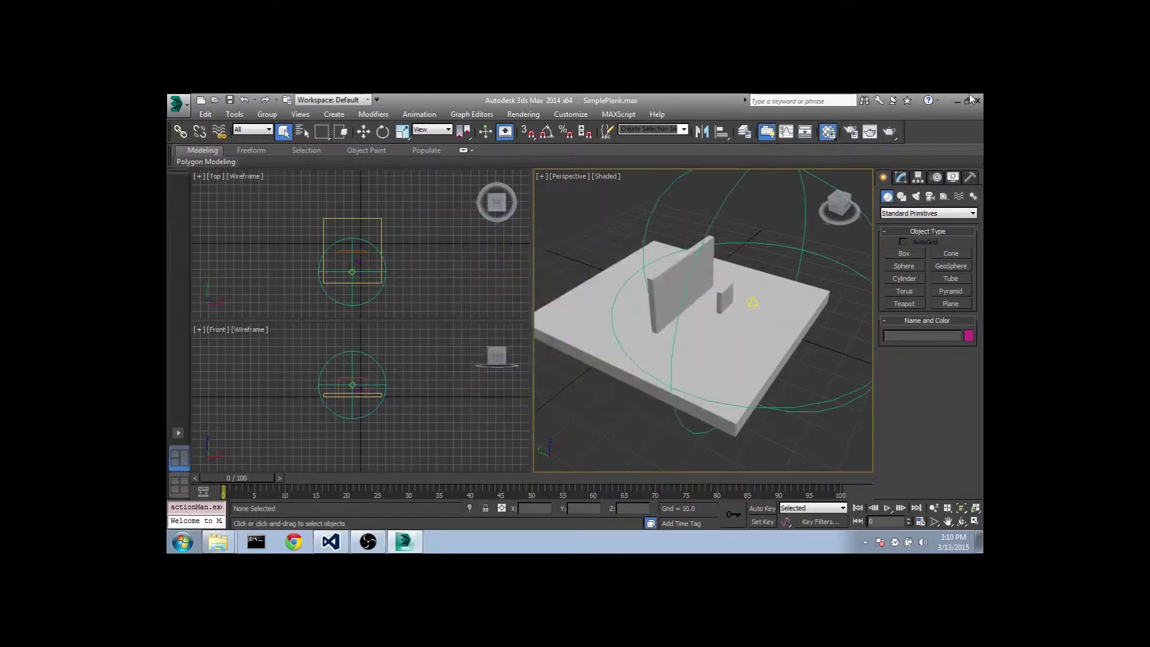
Open model.mtl from the OBJModifierTut folder in Notepad++, examine each material's map_Kd and map_Ke texture paths, and close the editor.
left_click(219, 542)
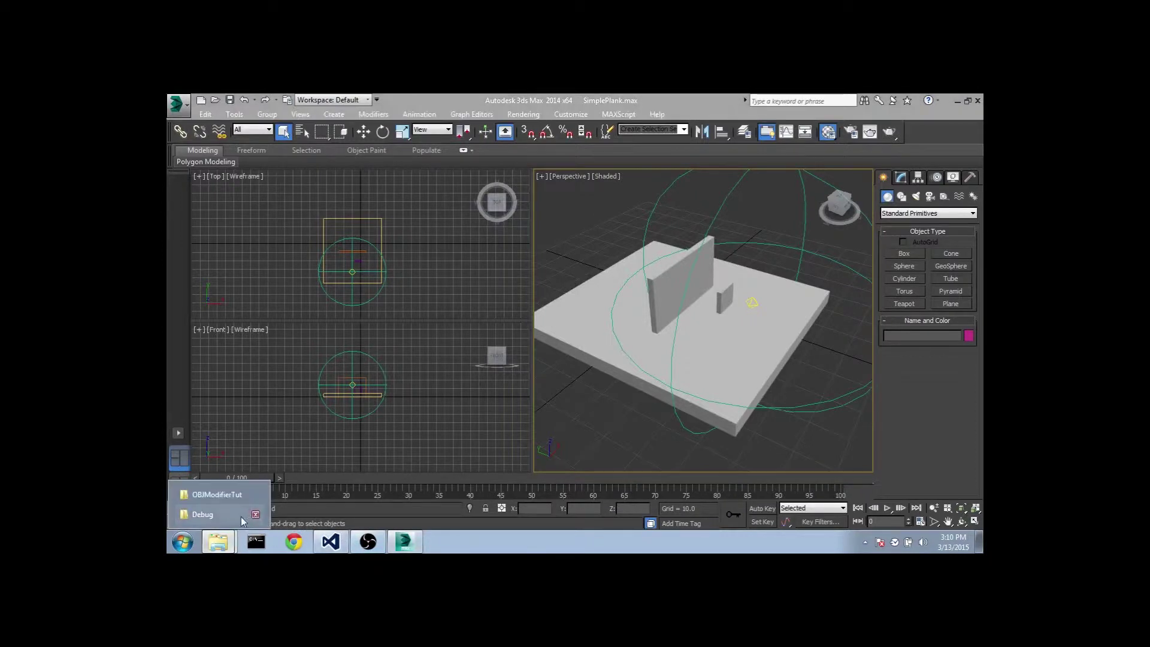
left_click(241, 516)
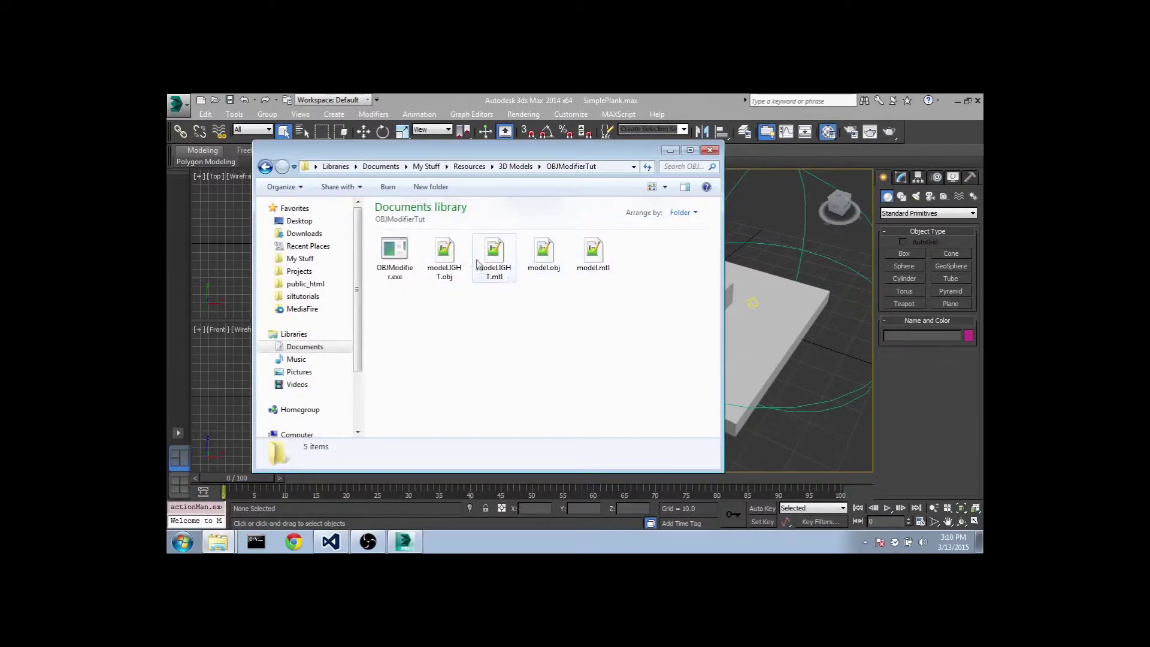
double_click(594, 254)
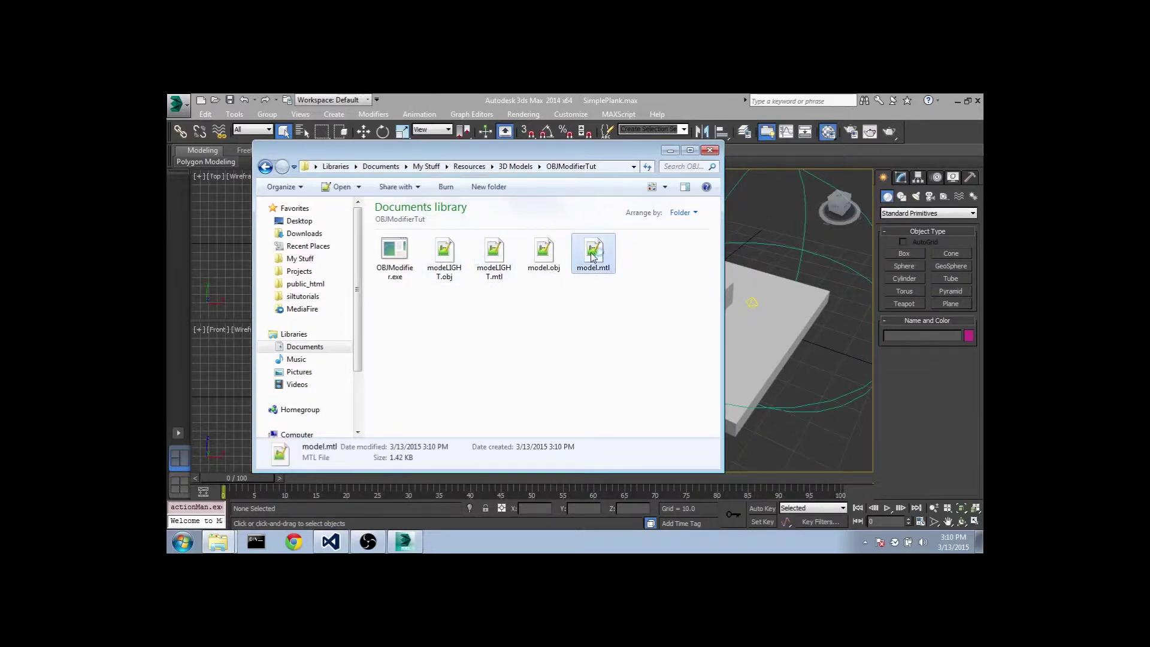
left_click_drag(656, 330, 250, 318)
left_click(653, 330)
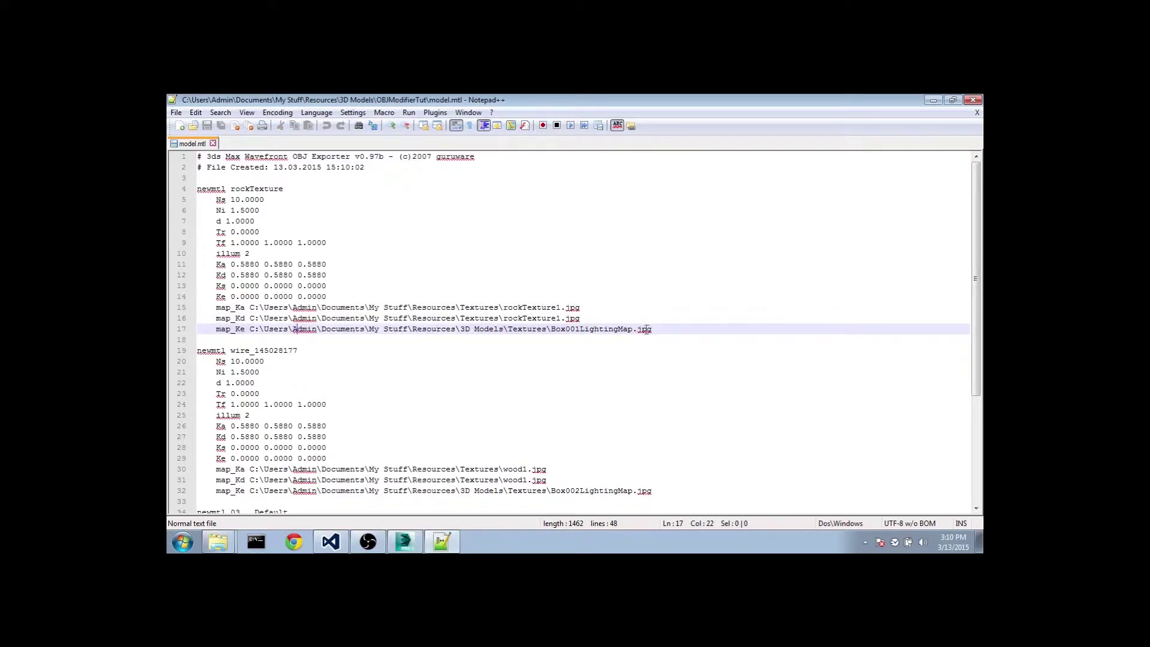
left_click_drag(653, 329, 274, 318)
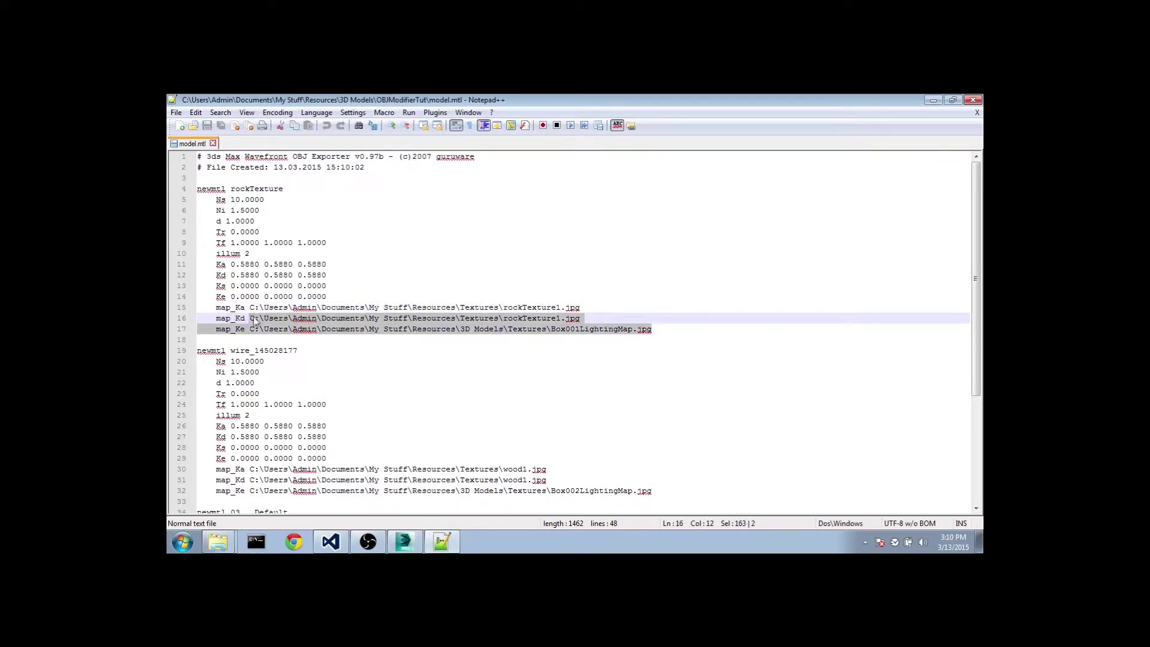
left_click(258, 318)
scroll(276, 293, "down", 2)
scroll(276, 294, "down", 3)
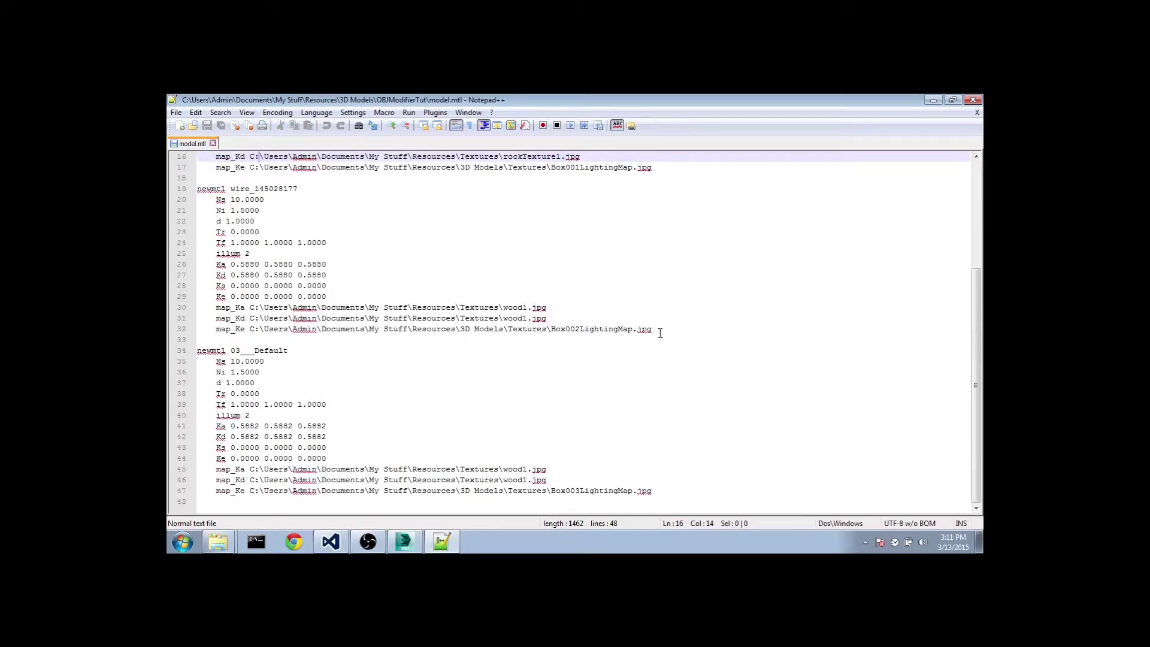
left_click_drag(654, 329, 249, 318)
left_click(474, 318)
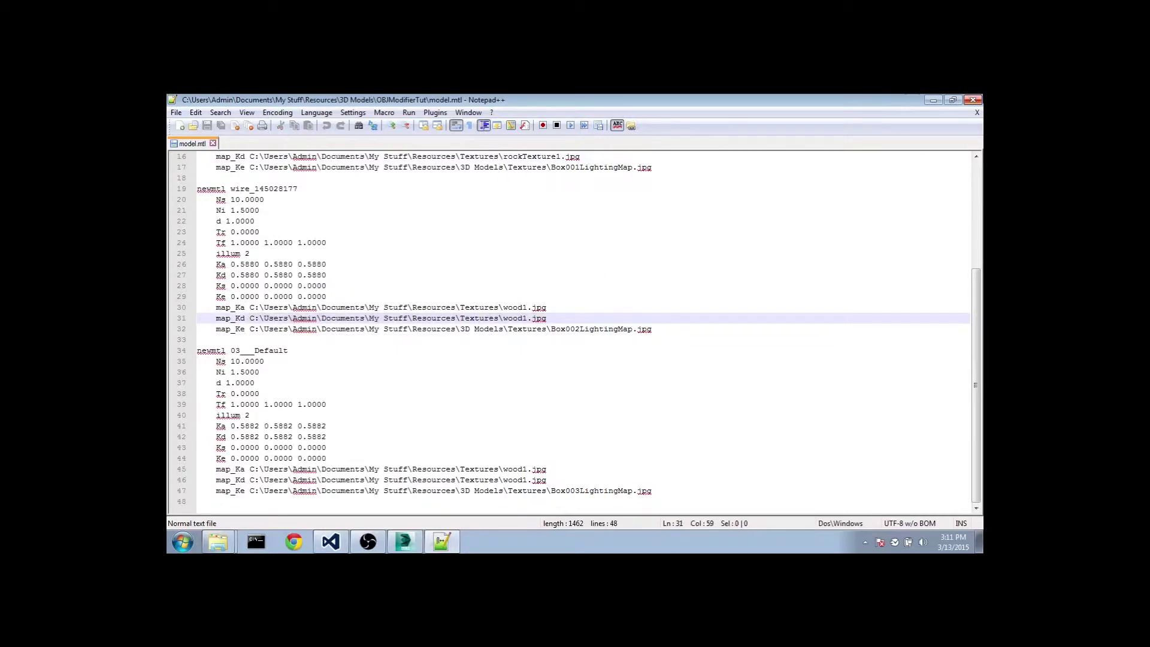
key("alt+F4")
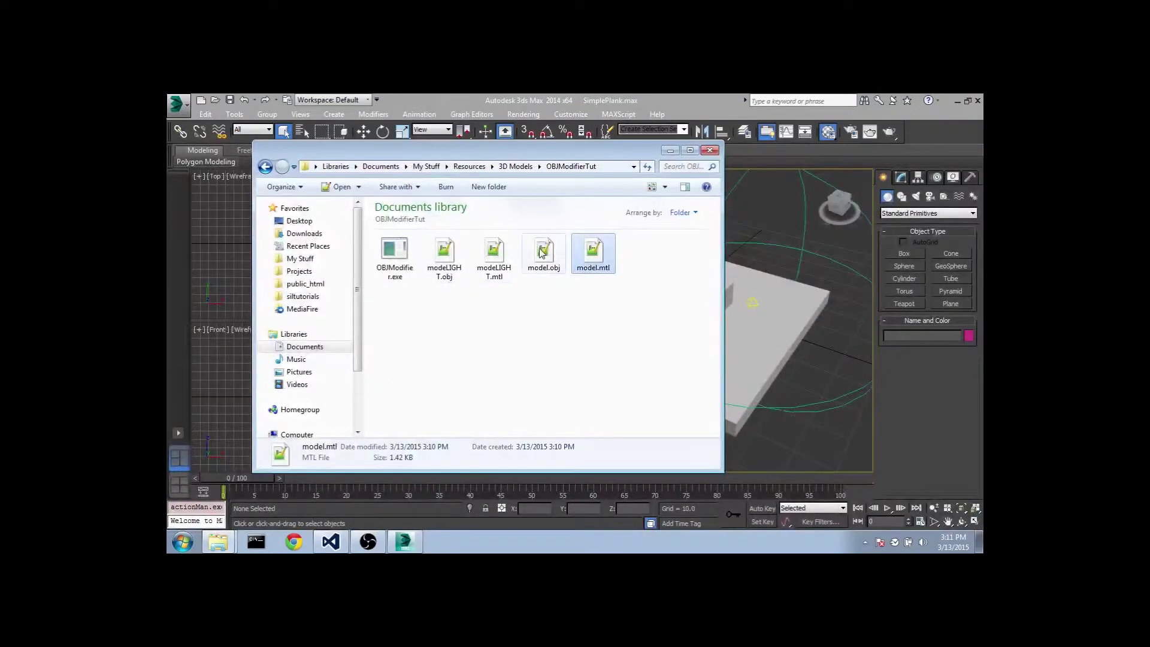
Open model.obj in Notepad++ and examine the vertex, texture and normal indices in Box001's face lines.
double_click(543, 251)
left_click(369, 392)
scroll(335, 395, "down", 9)
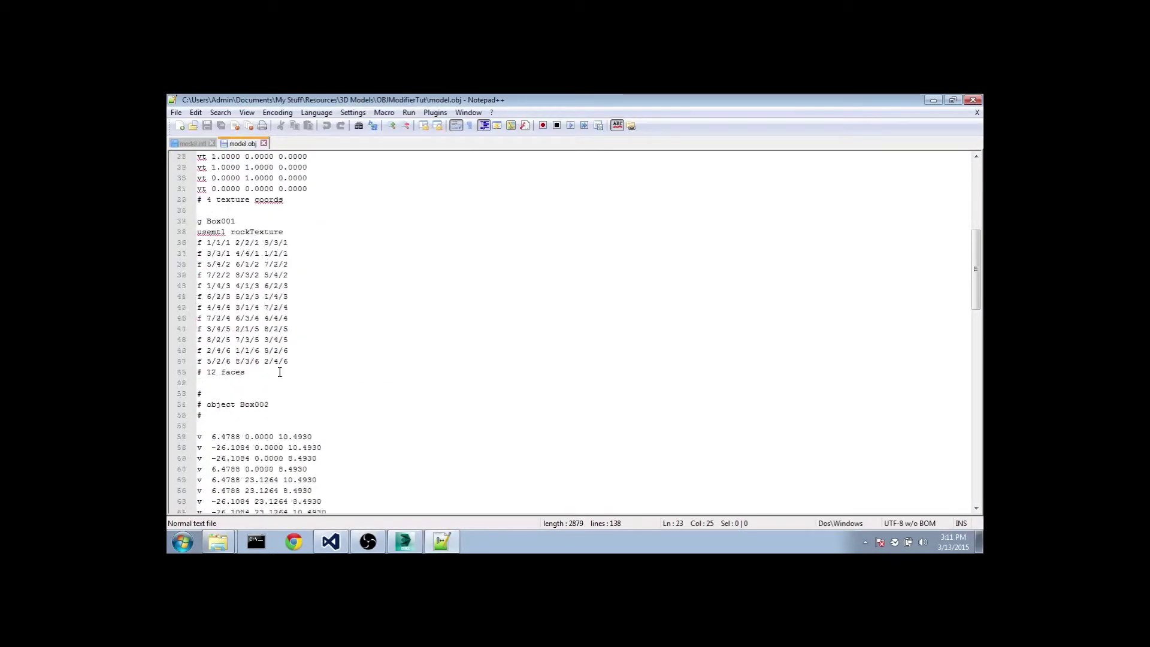
scroll(299, 383, "up", 3)
double_click(208, 340)
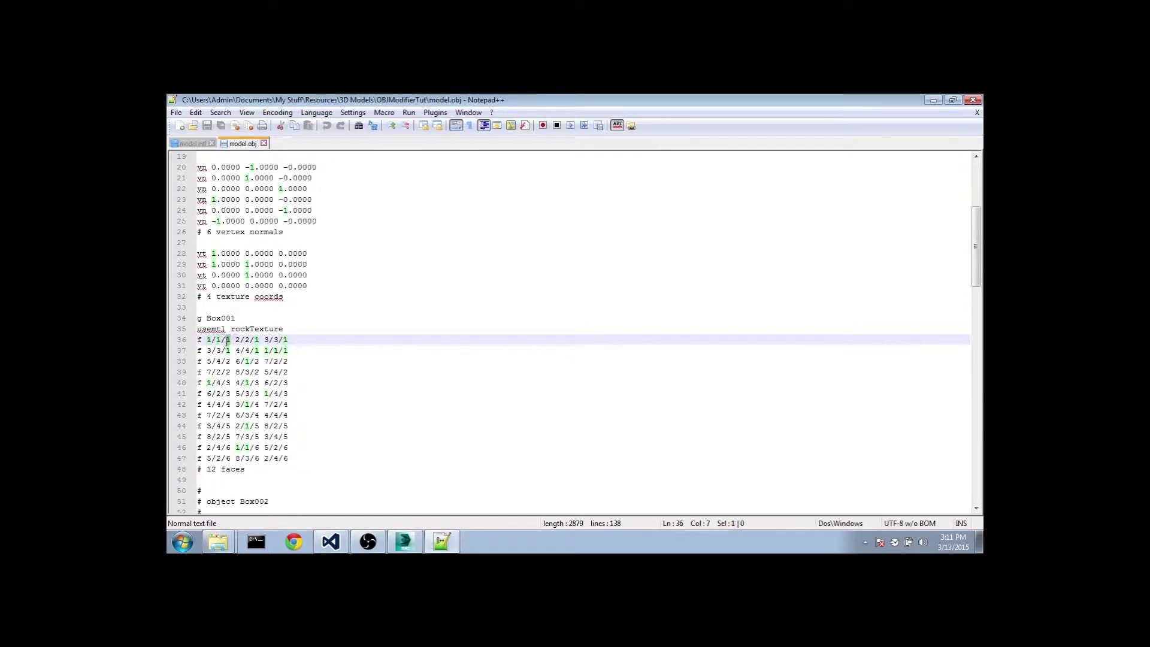
left_click(233, 340)
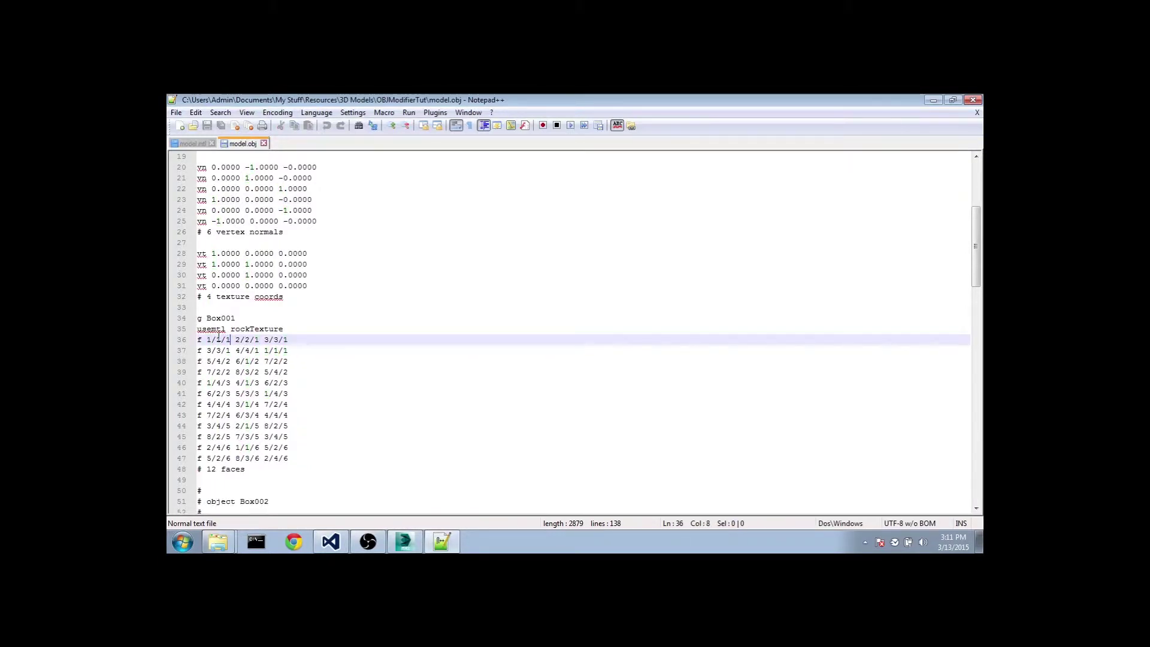
Examine the index triplets in Box001's face lines and the rest of model.obj, and close the editor.
double_click(226, 340)
left_click(287, 339)
key("shift+Down")
key("Down")
key("Down")
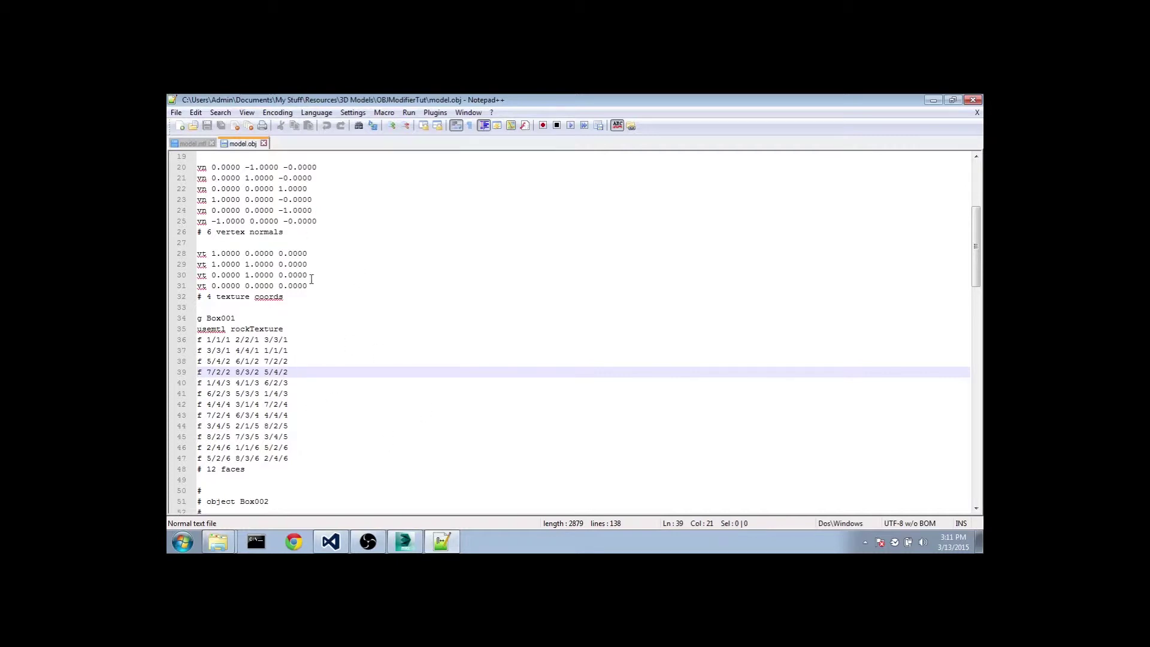
scroll(312, 279, "down", 2)
scroll(353, 340, "up", 8)
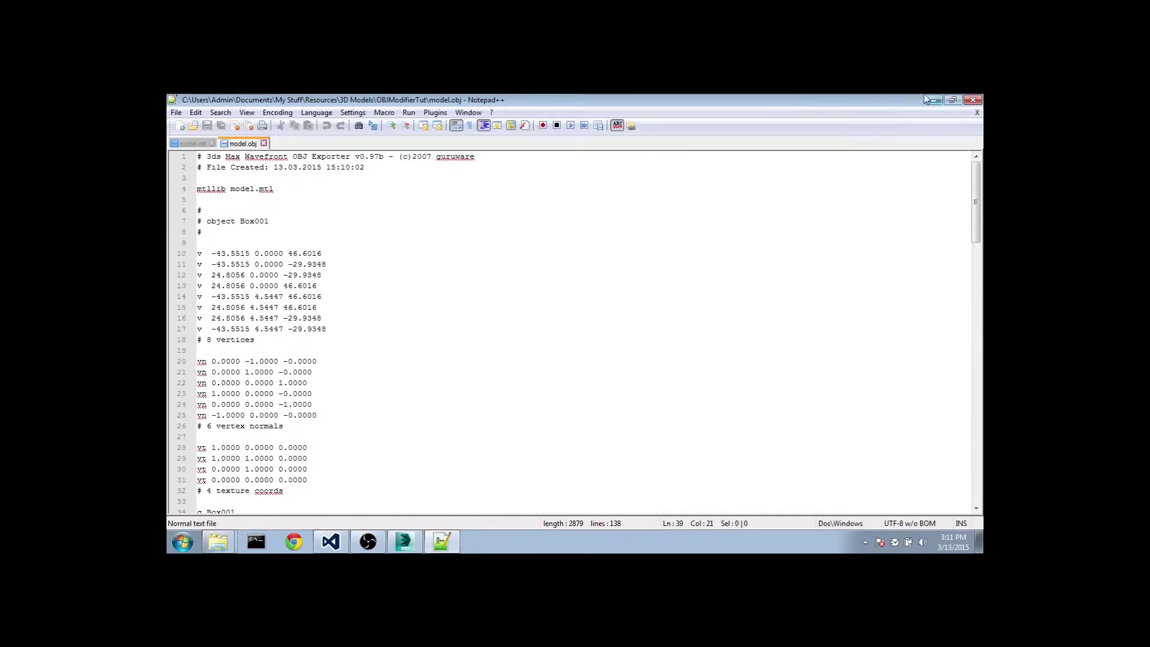
left_click(972, 100)
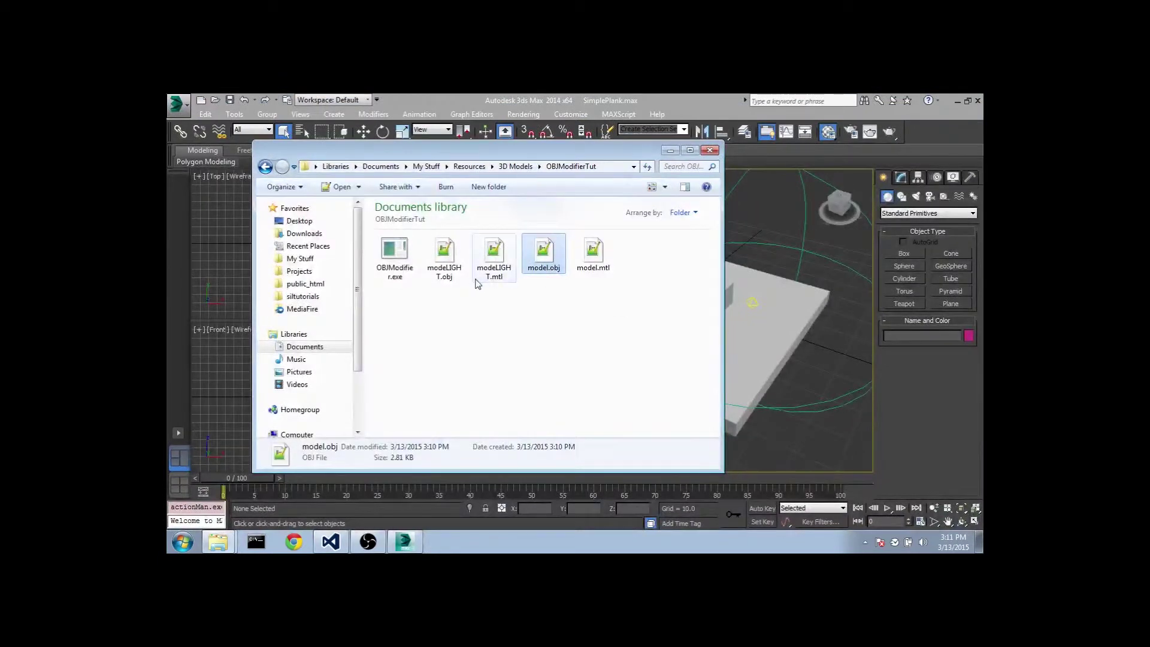
Run OBJModifier.exe without an input file, read its usage instructions, and dismiss the console.
left_click(398, 265)
double_click(389, 270)
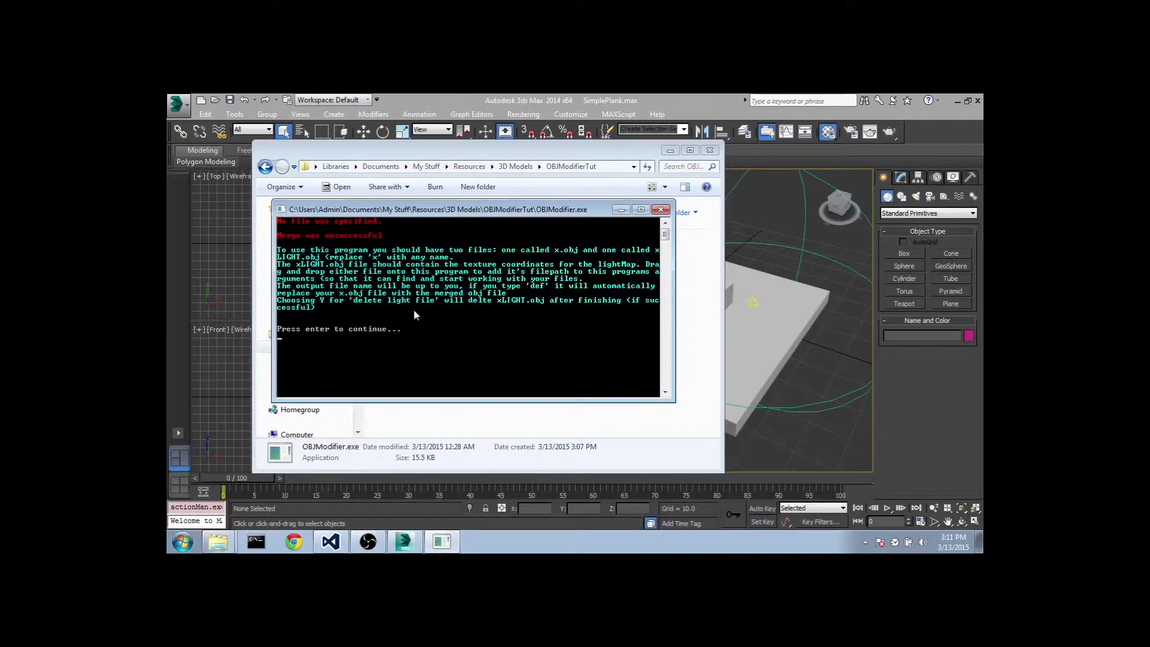
key("Return")
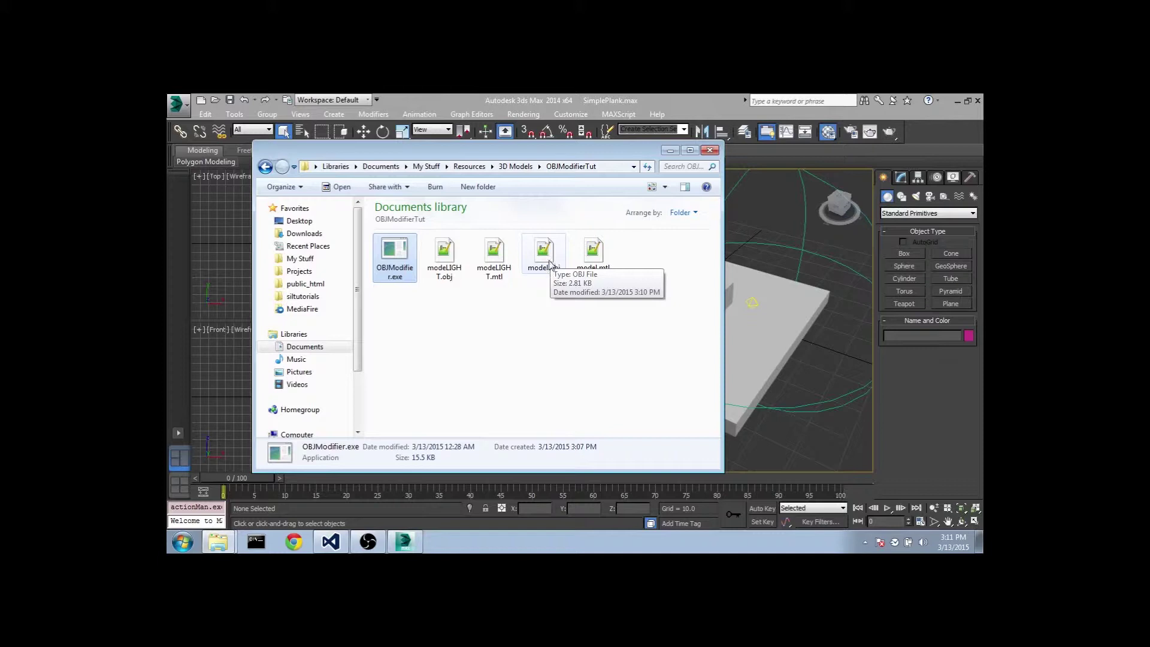
left_click(551, 314)
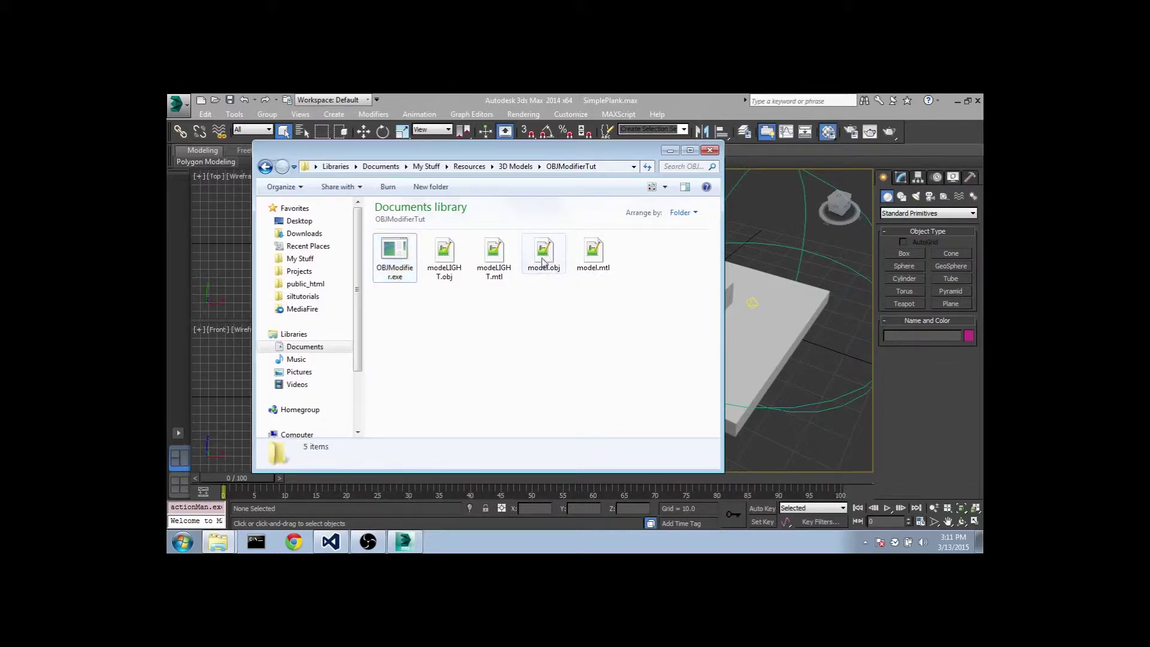
Try to merge model.obj with its light file through OBJModifier.exe as modelOutput without deleting the light file, and read the console log.
left_click(443, 255)
left_click(551, 259)
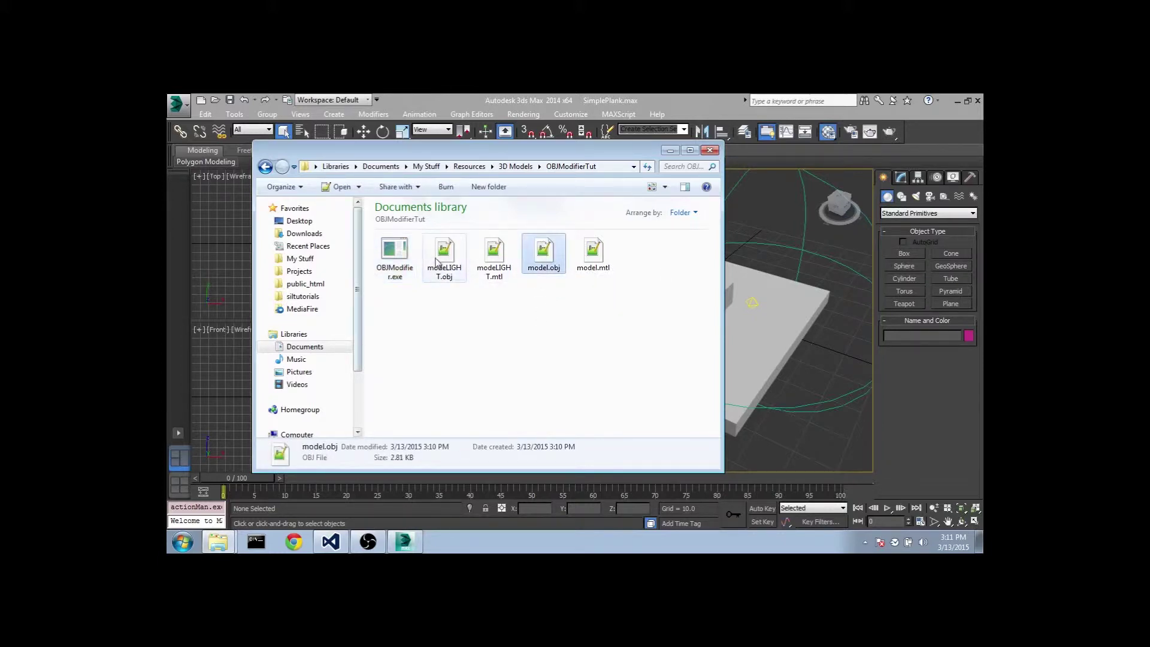
left_click_drag(550, 255, 394, 255)
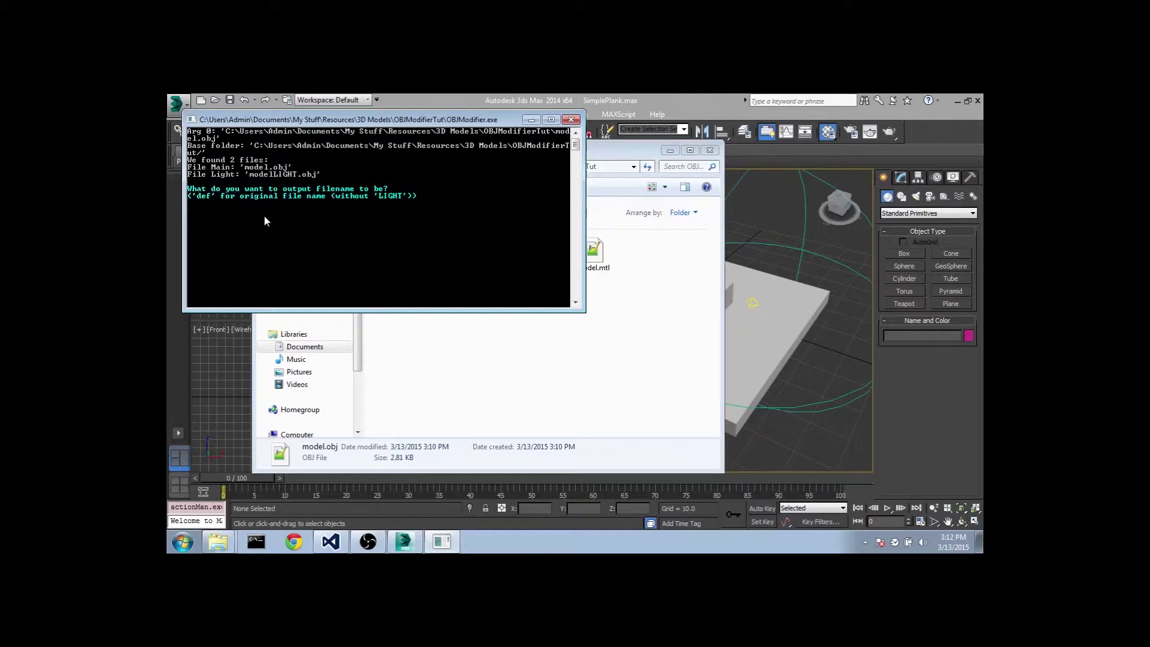
type("modelOutput")
key("Return")
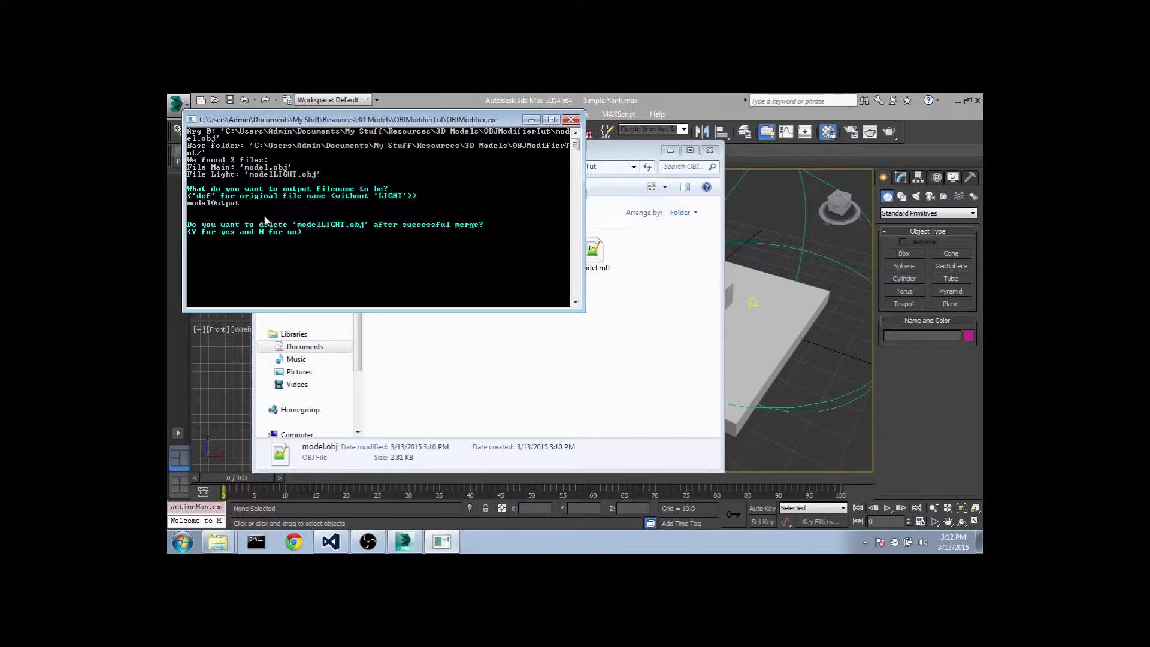
type("n")
key("Return")
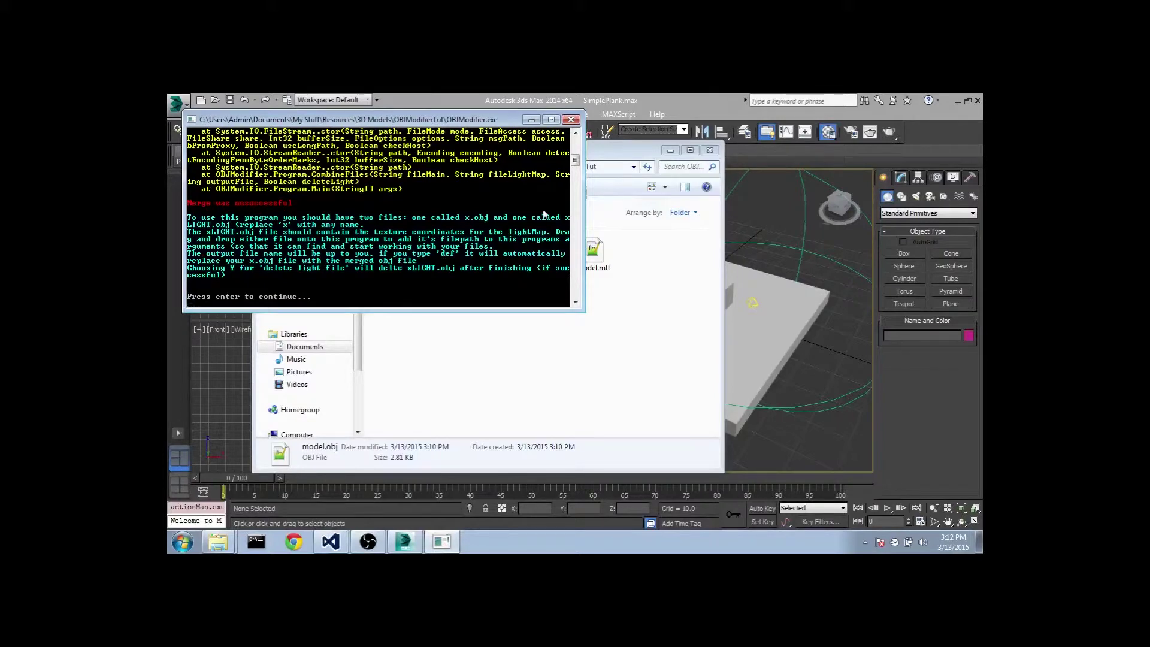
left_click_drag(575, 161, 576, 152)
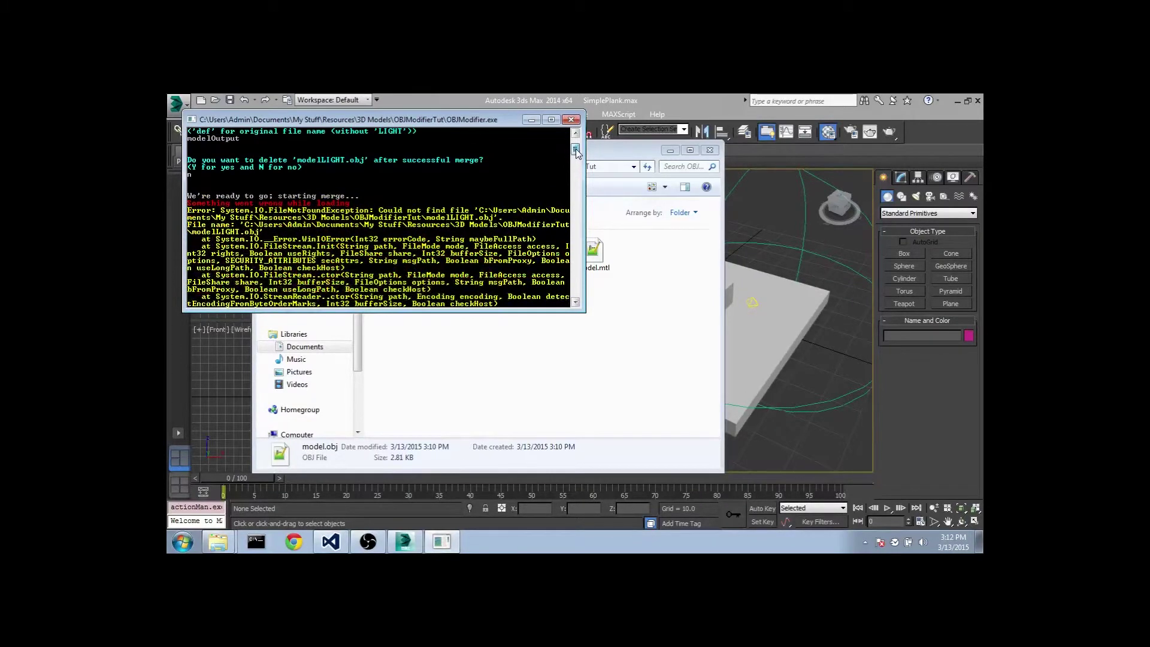
key("Return")
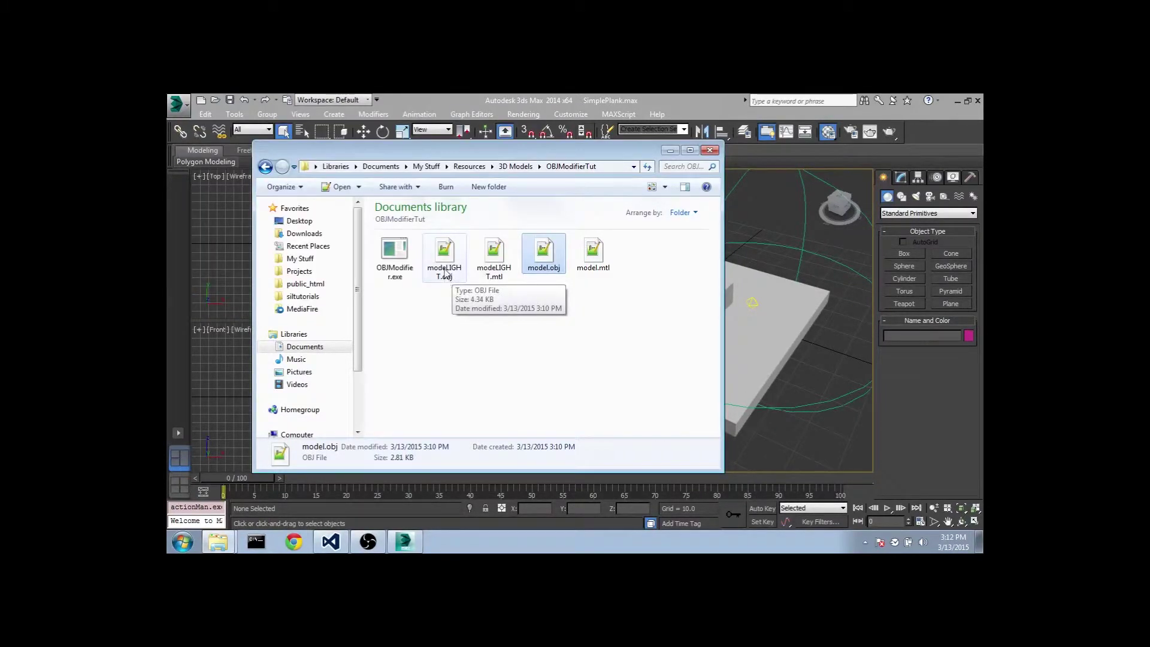
Rename modeLIGHT.obj to modelLIGHT.obj in the OBJModifierTut folder.
left_click(447, 264)
right_click(446, 275)
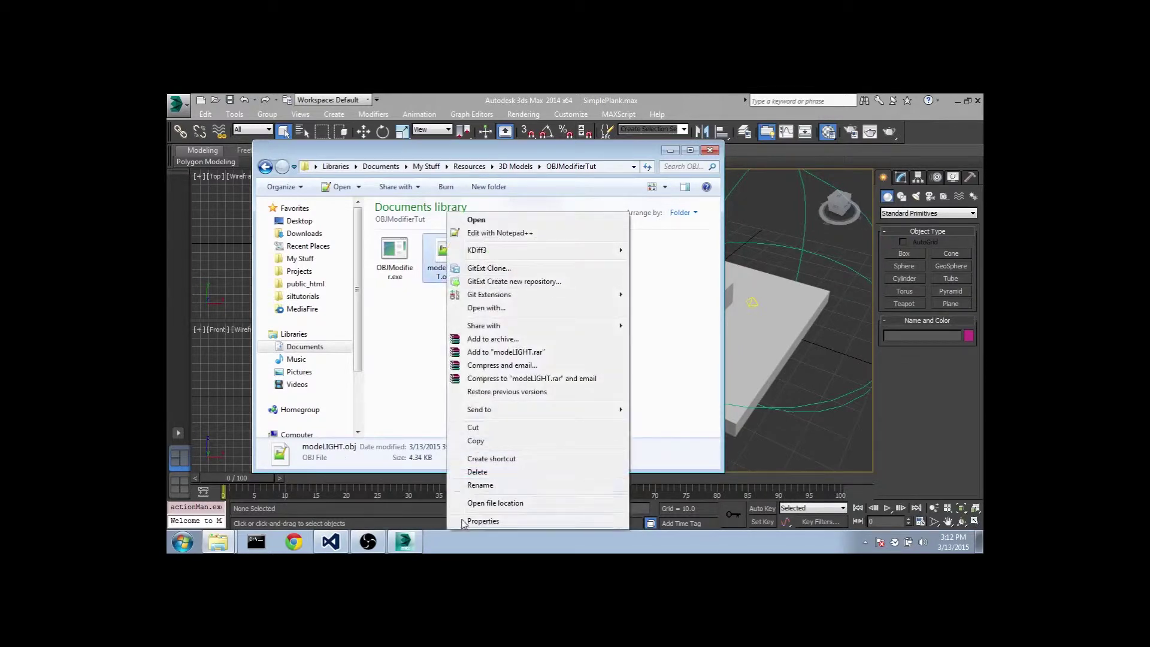
left_click(479, 487)
left_click(442, 269)
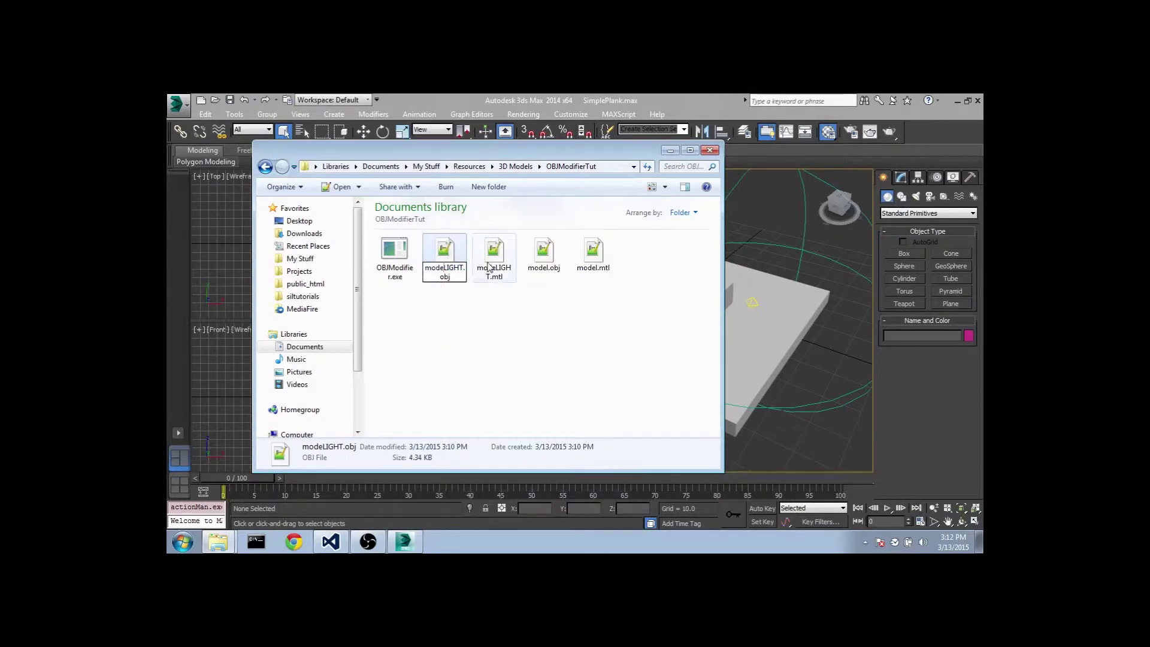
type("l")
key("Return")
Run OBJModifier.exe on model.obj to merge it with modelLIGHT.obj under the output name modelOutput, keeping the light file.
left_click_drag(543, 252, 389, 272)
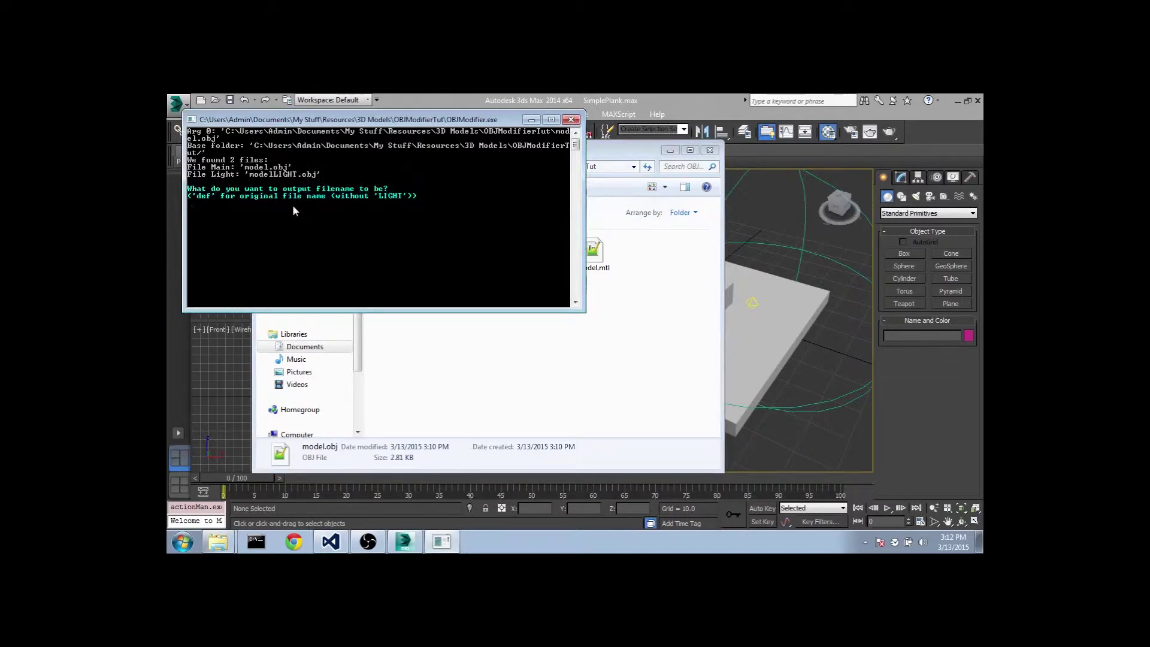
type("modelOutput")
key("Return")
type("y")
key("Return")
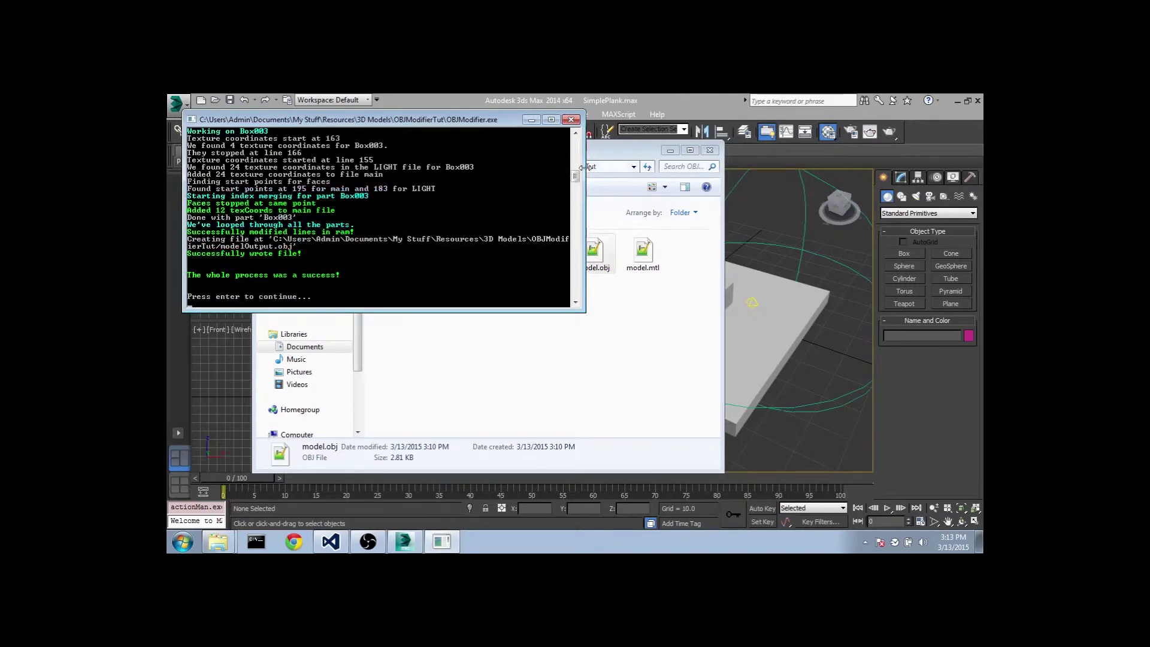
Review the merge log and the files in the OBJModifierTut folder, and dismiss the console.
scroll(578, 181, "up", 3)
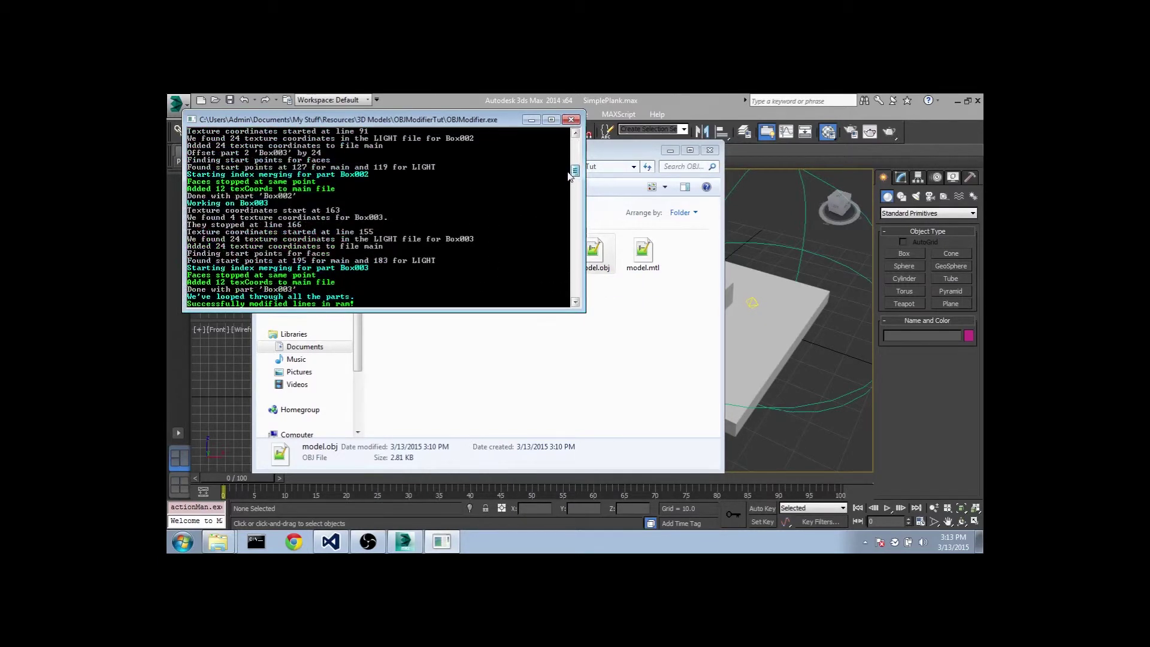
left_click(598, 270)
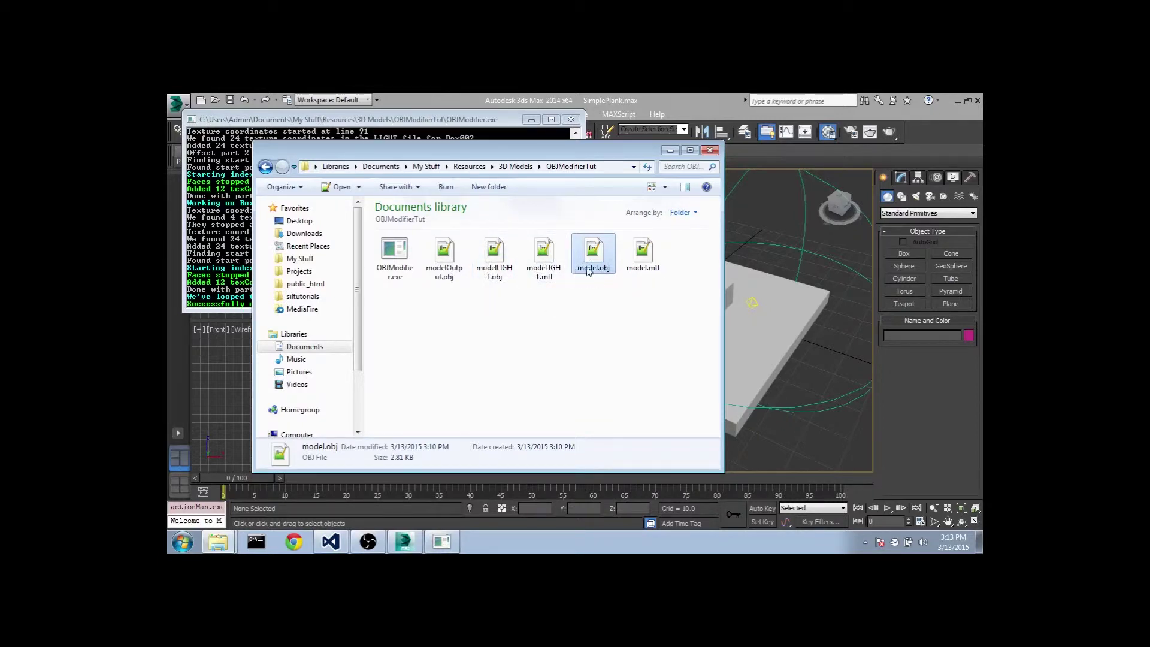
left_click(231, 120)
left_click_drag(577, 175, 577, 185)
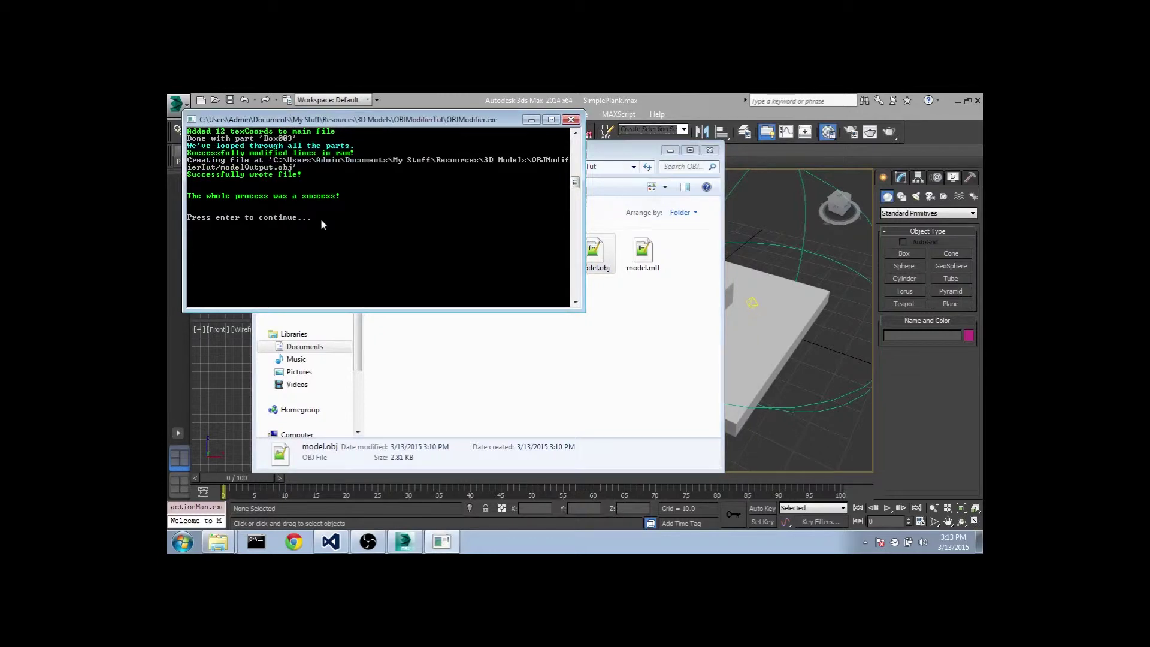
key("Return")
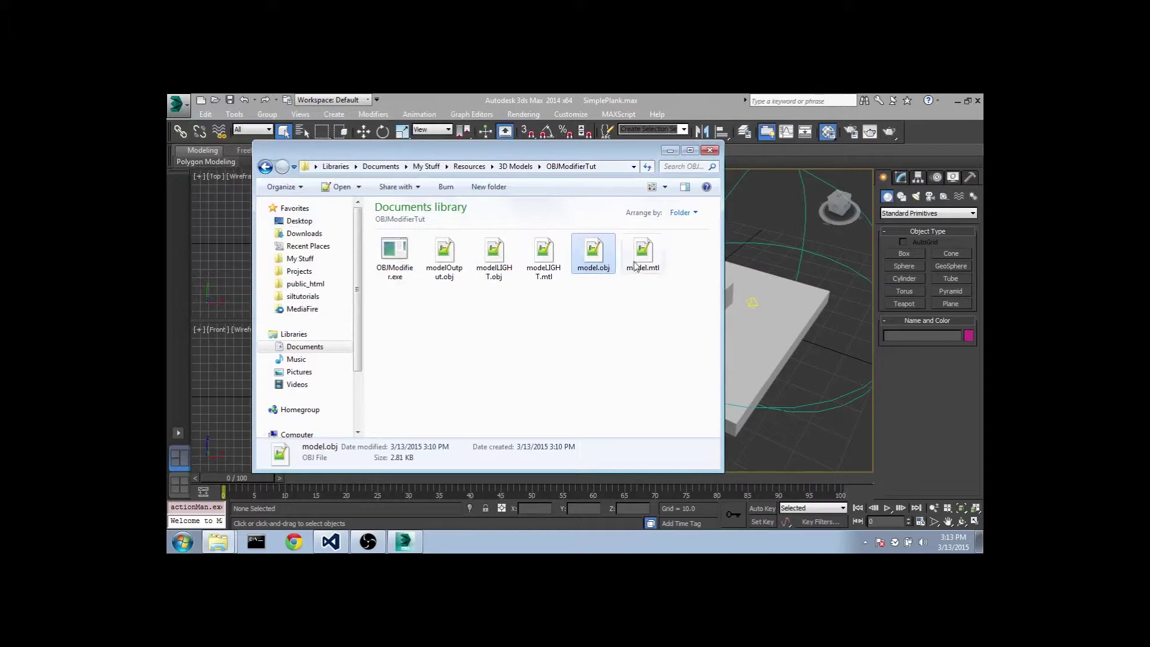
Open modelOutput.obj in Notepad++ and examine Box001's vertices, vertex normals and merged texture coordinates.
double_click(443, 261)
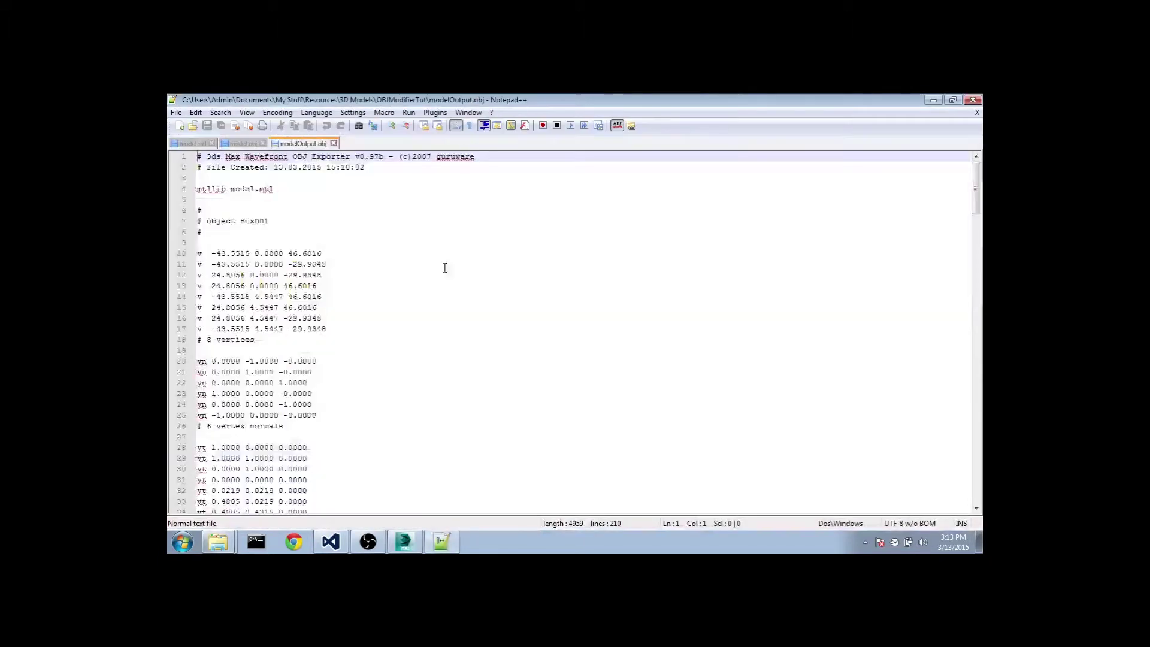
left_click(386, 258)
scroll(350, 274, "down", 3)
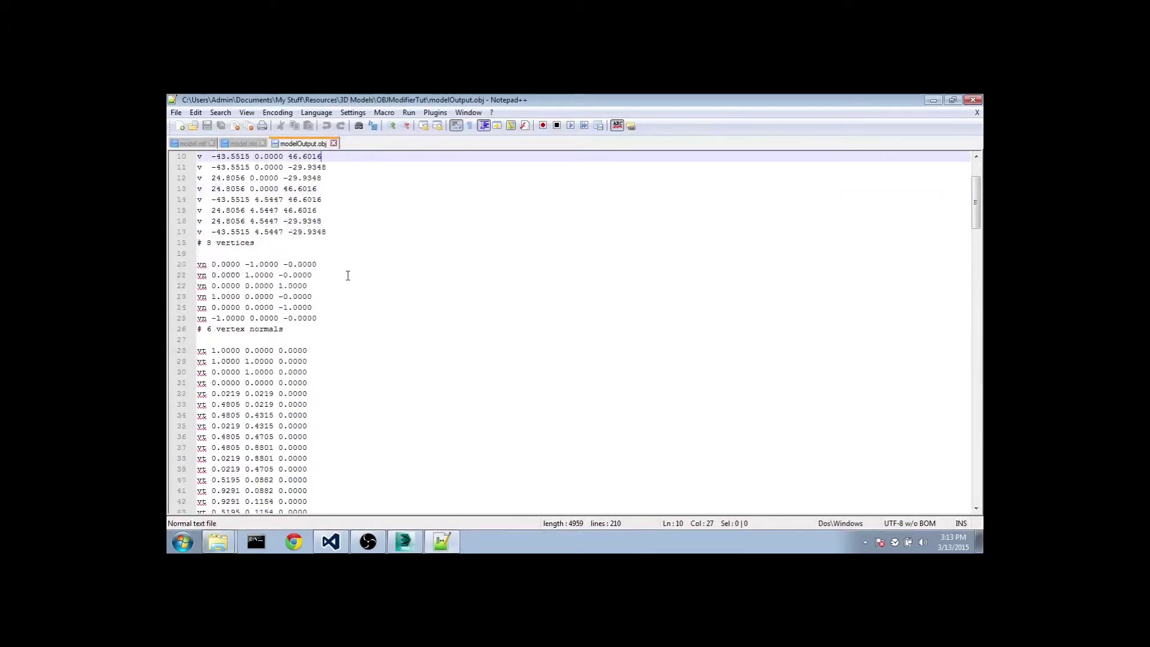
scroll(350, 321, "up", 3)
left_click_drag(347, 329, 274, 265)
left_click(277, 295)
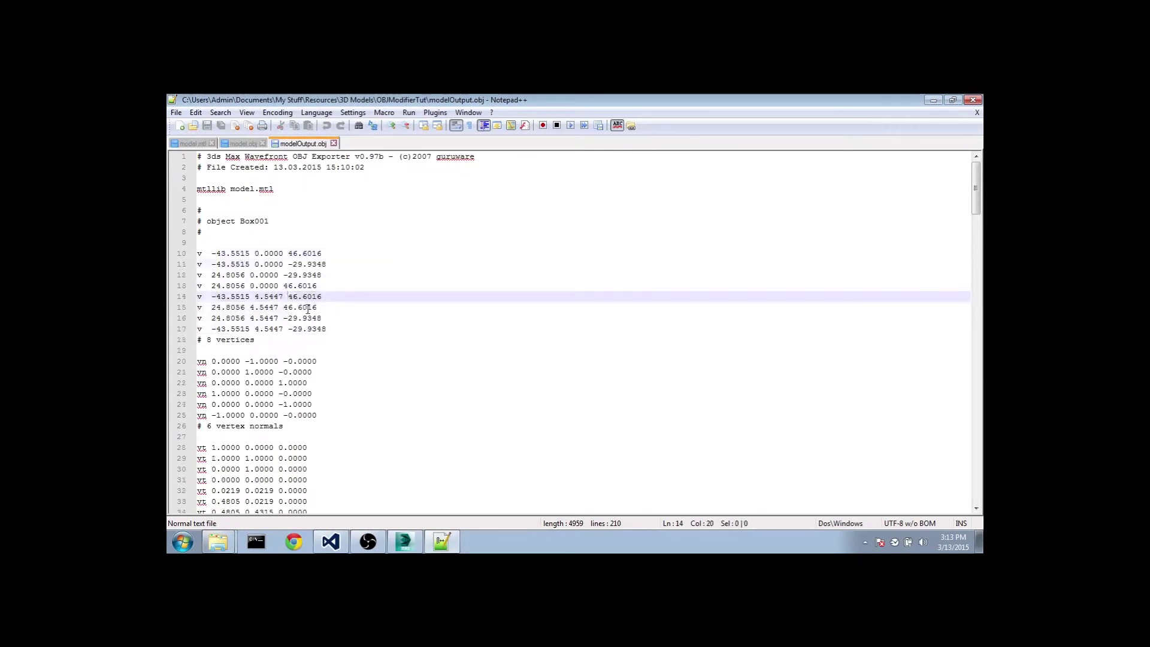
scroll(277, 295, "down", 4)
left_click_drag(323, 286, 273, 254)
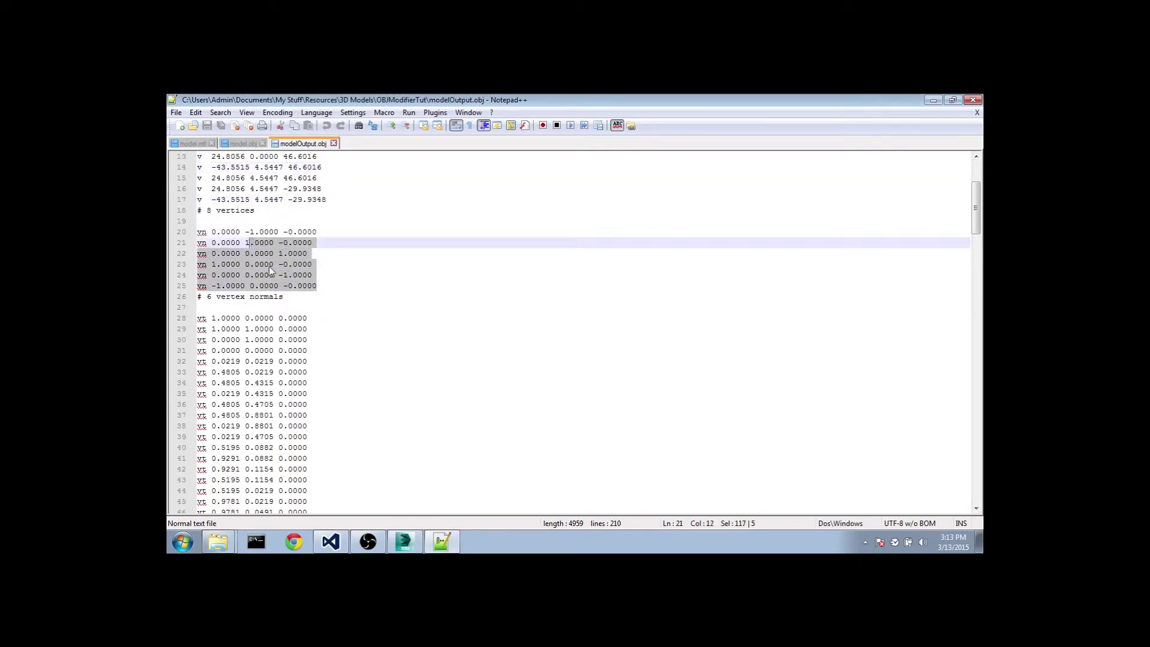
scroll(268, 266, "down", 5)
left_click(321, 446)
left_click(306, 456)
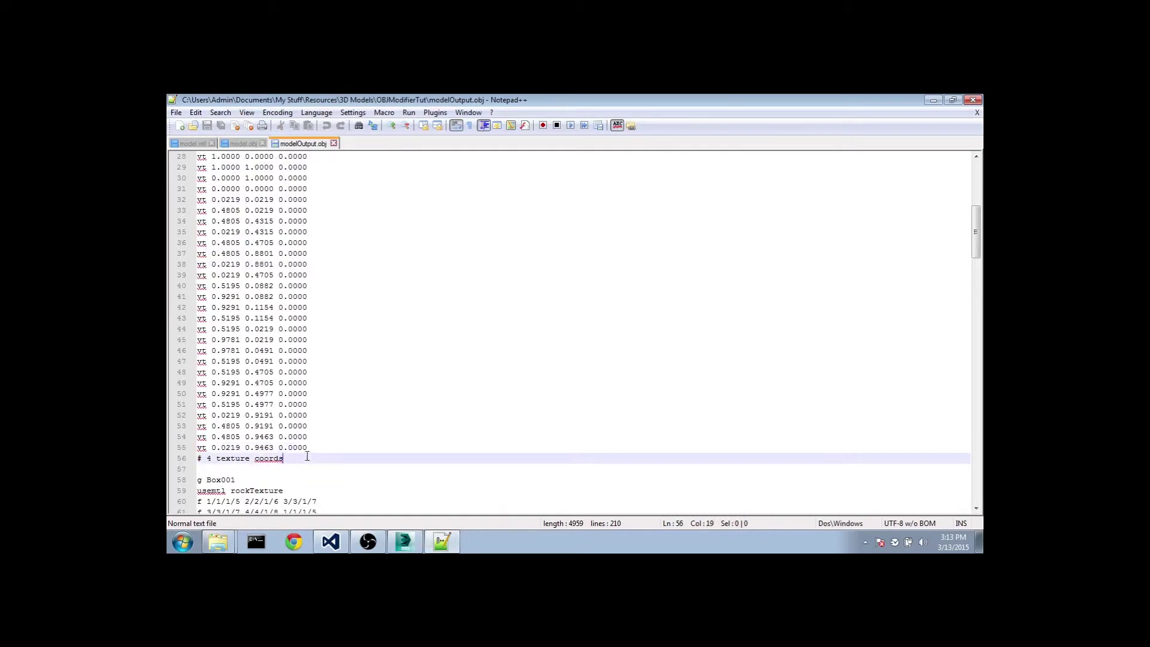
scroll(311, 439, "up", 8)
scroll(311, 438, "down", 9)
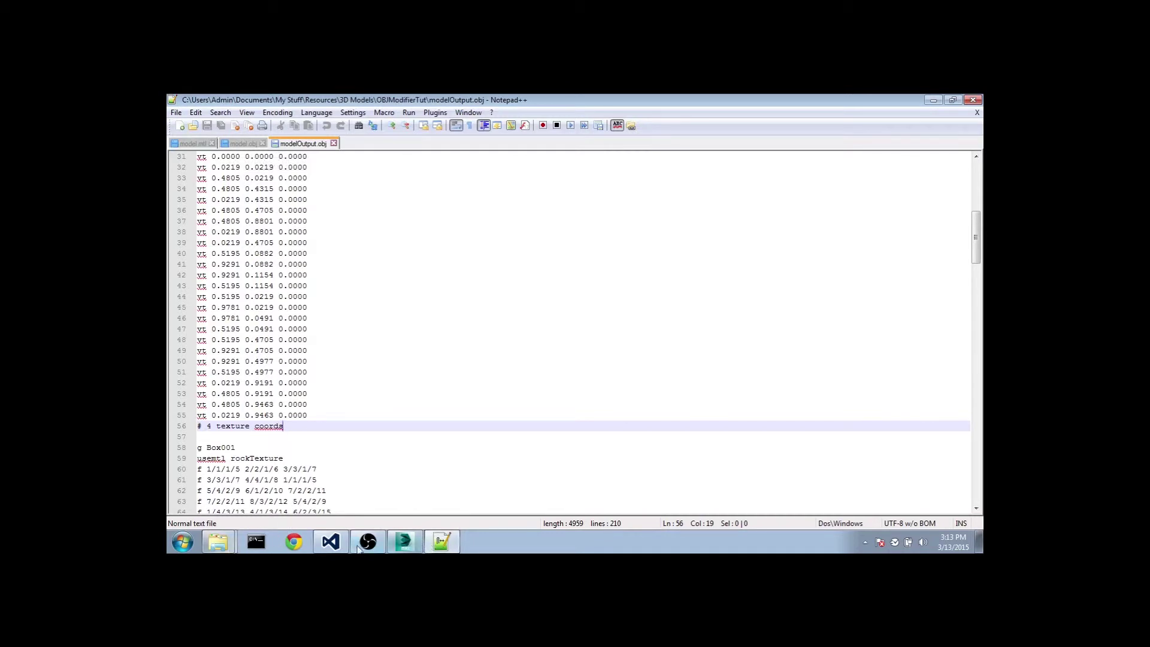
Open model.obj from the OBJModifierTut folder and examine Box001's original texture coordinates and face lines for comparison.
left_click(218, 542)
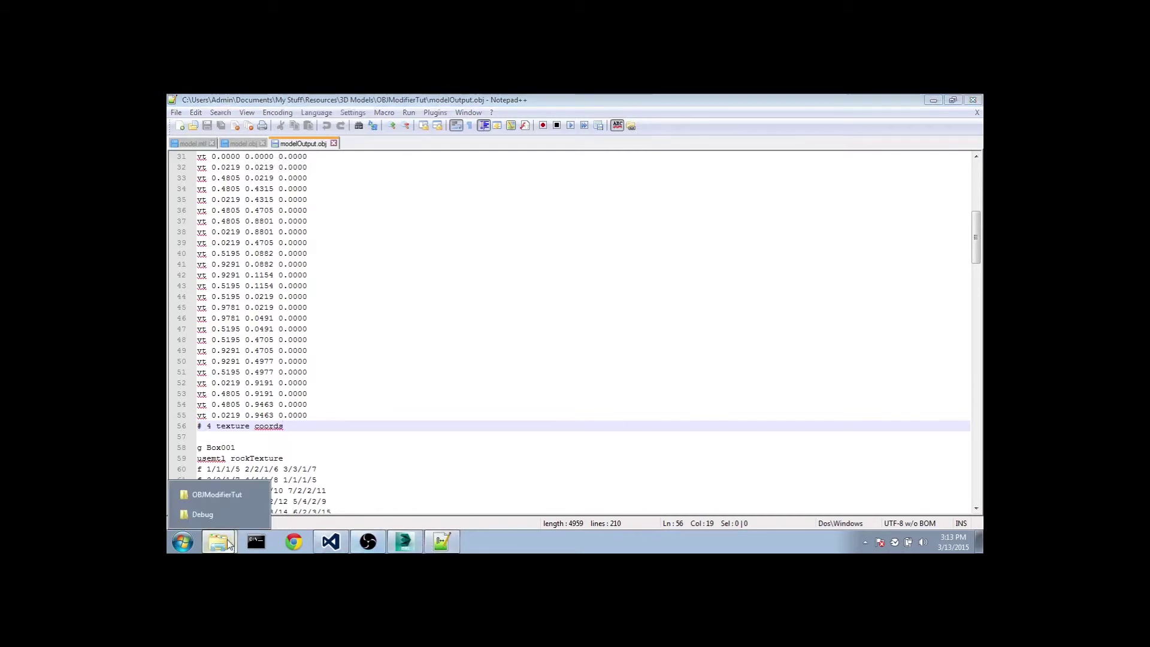
left_click(241, 489)
double_click(592, 252)
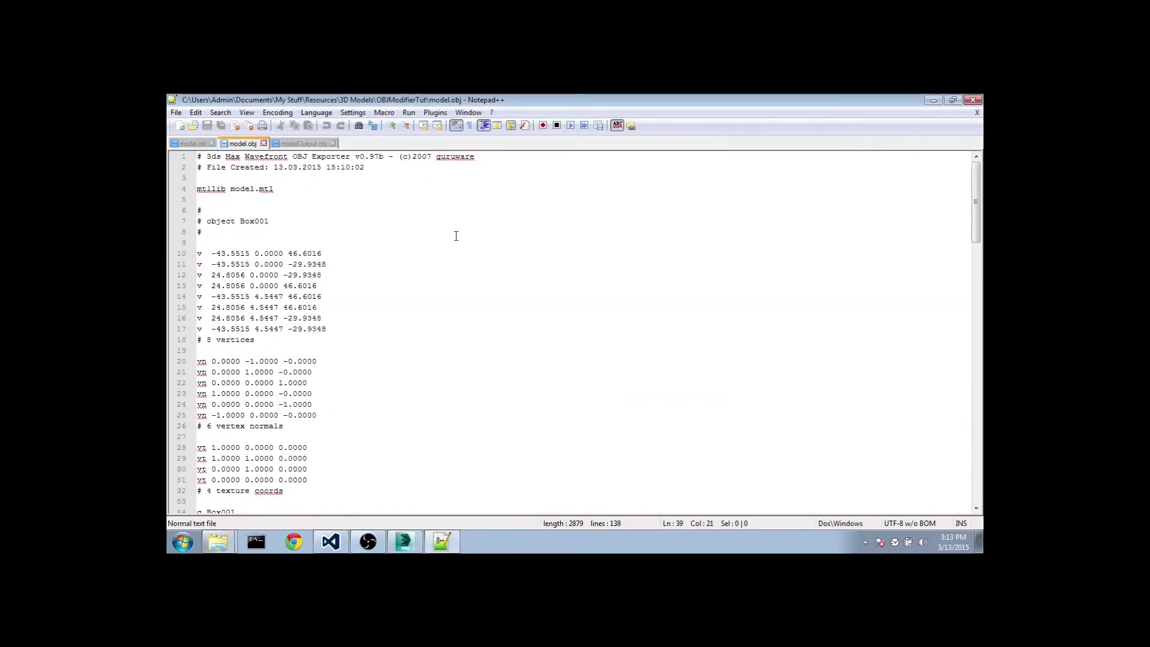
left_click(352, 318)
scroll(335, 333, "down", 5)
left_click_drag(310, 322, 198, 286)
left_click(328, 300)
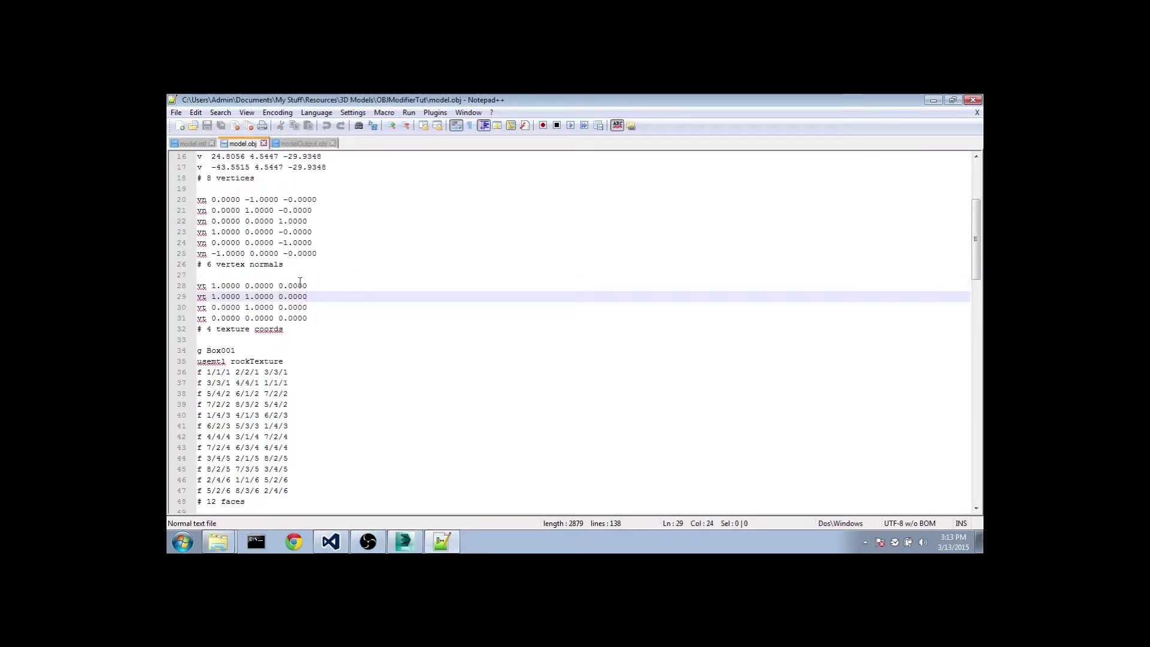
left_click(329, 318)
scroll(298, 319, "down", 2)
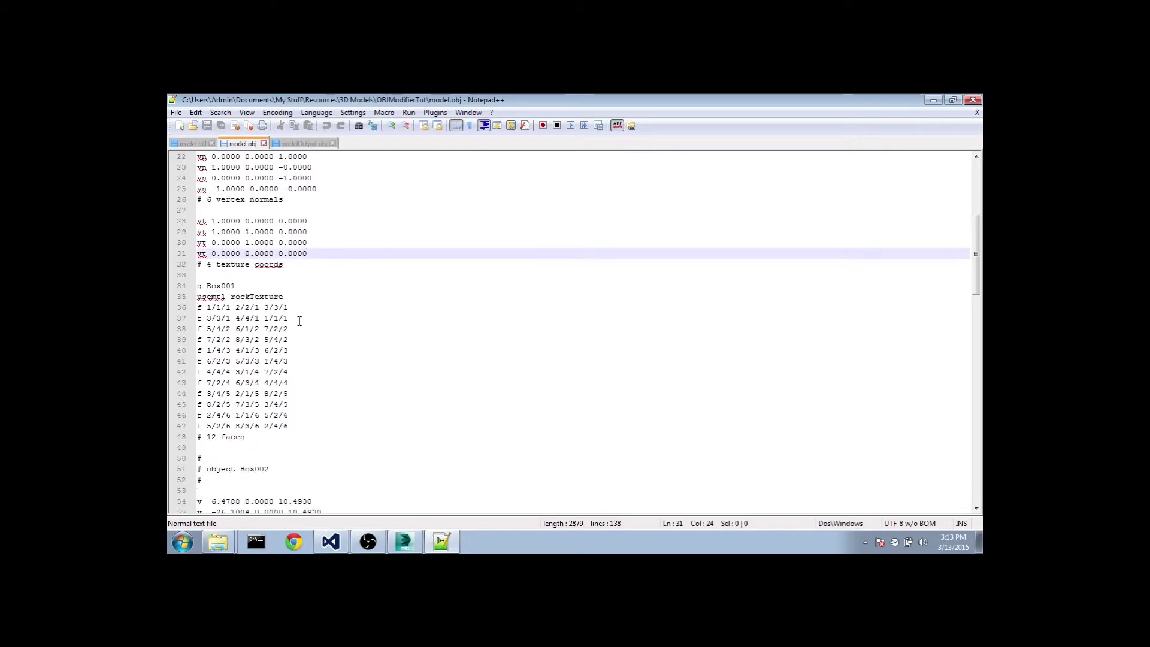
Return to modelOutput.obj and examine the texture coordinates appended after Box001's four original ones.
left_click(292, 144)
scroll(336, 416, "up", 3)
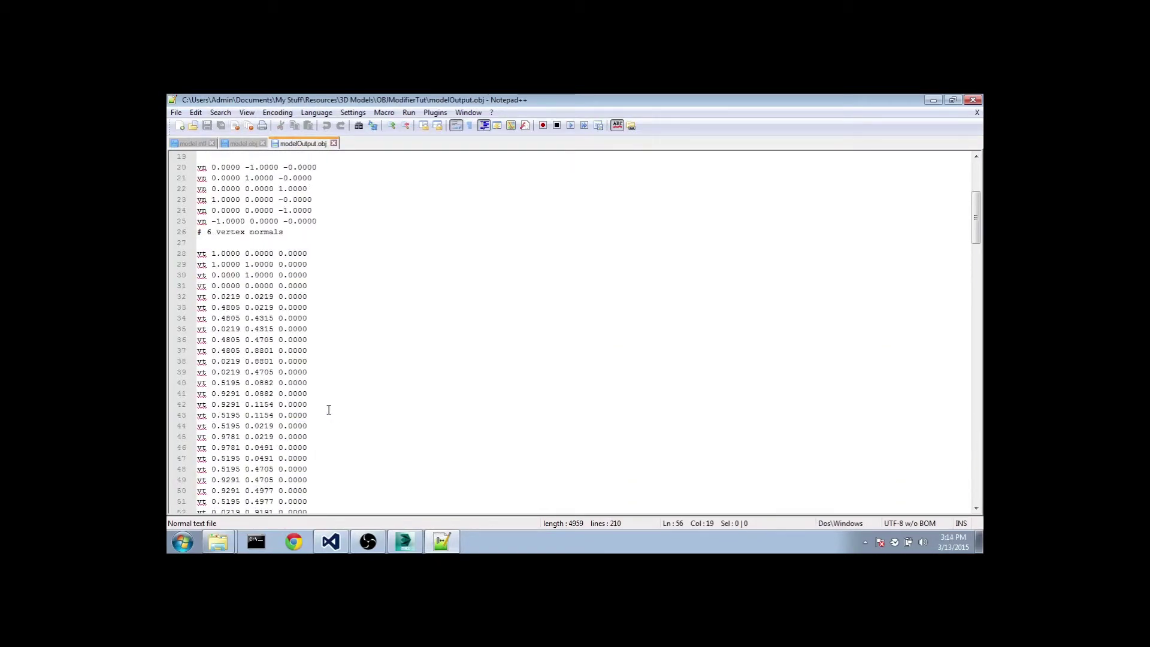
scroll(319, 479, "down", 1)
left_click(318, 478)
scroll(318, 477, "up", 1)
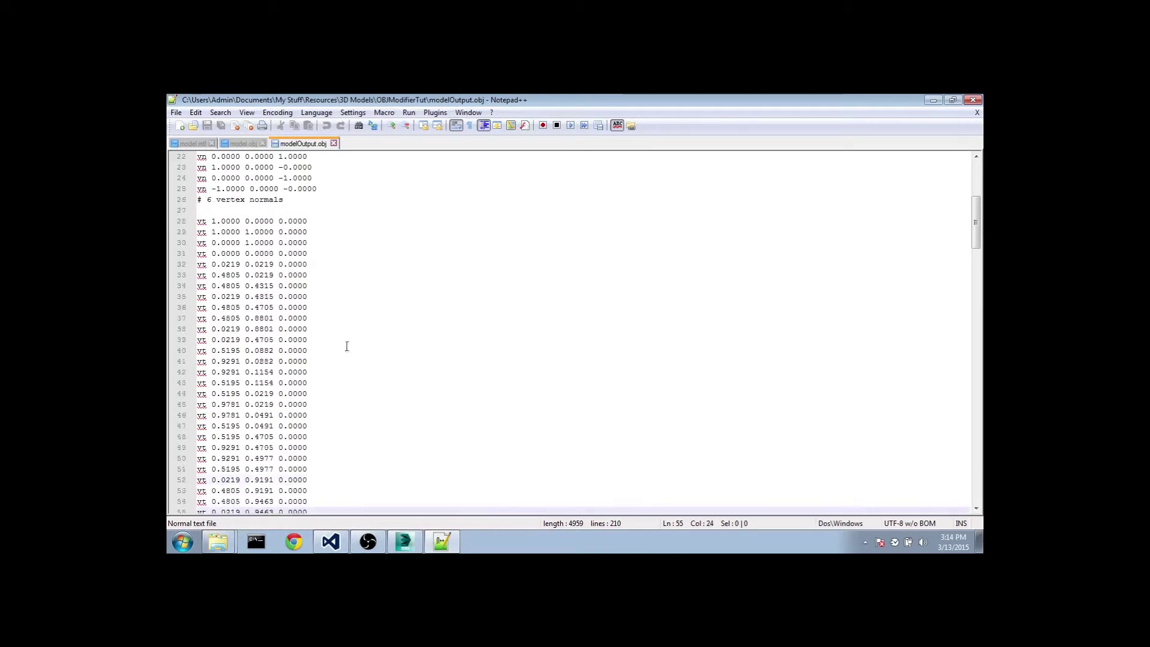
left_click(331, 259, "shift")
left_click(331, 259)
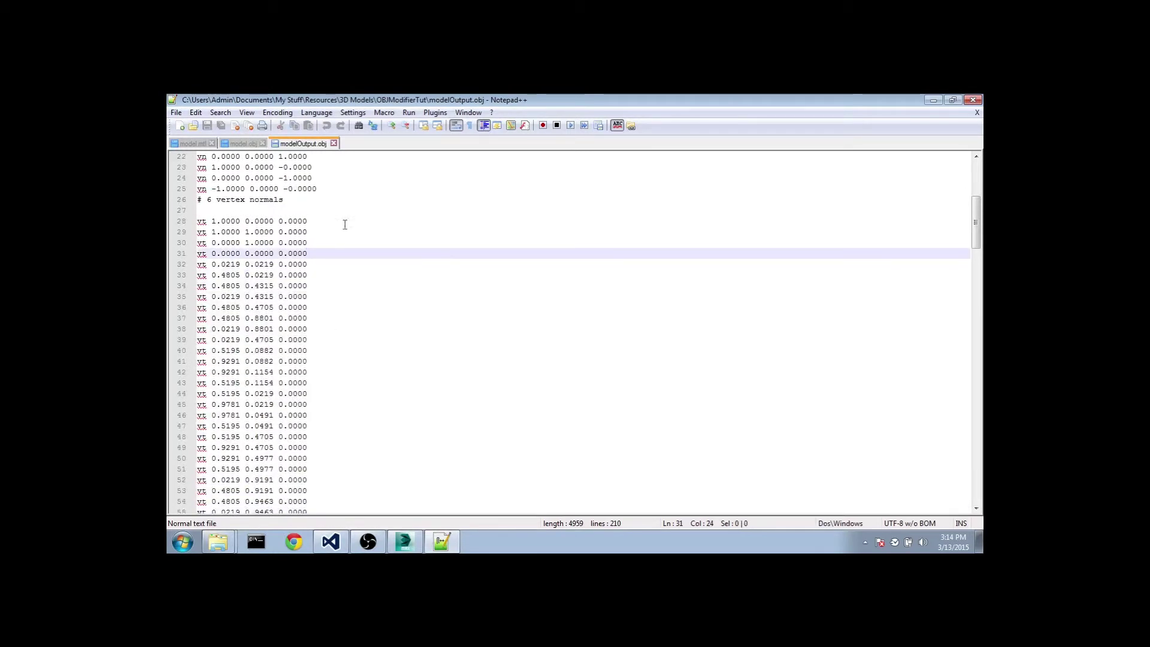
Open modelLIGHT.obj from the OBJModifierTut folder and examine Box001's lightmap texture coordinates and face lines.
left_click(218, 542)
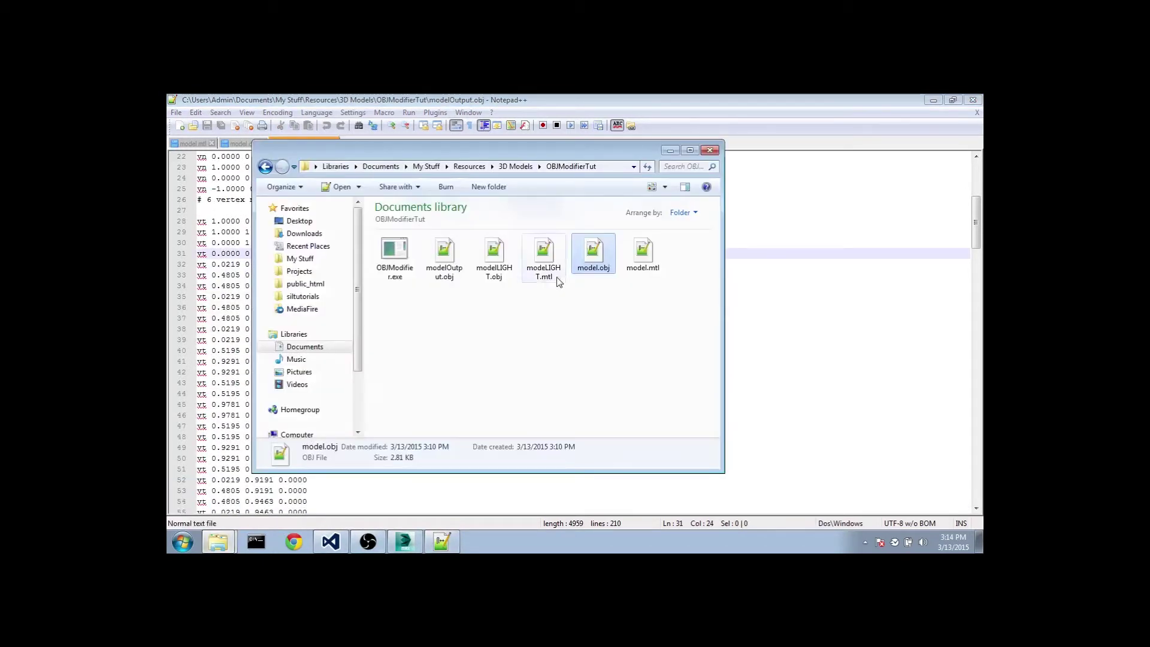
double_click(488, 257)
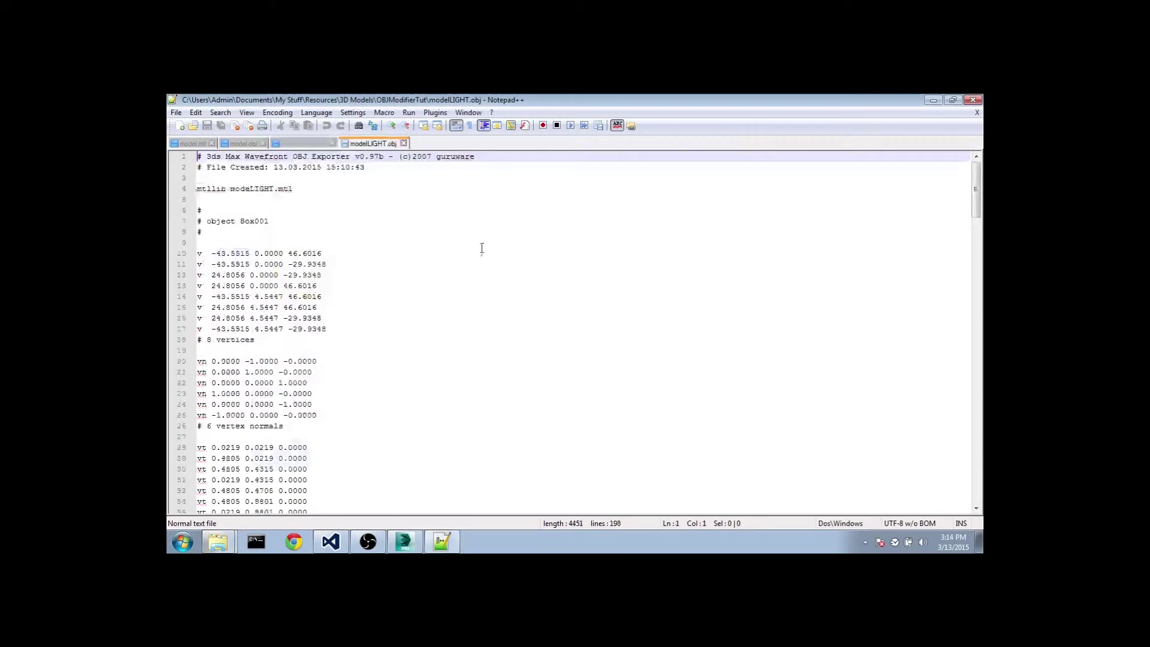
left_click(334, 342)
scroll(269, 284, "down", 8)
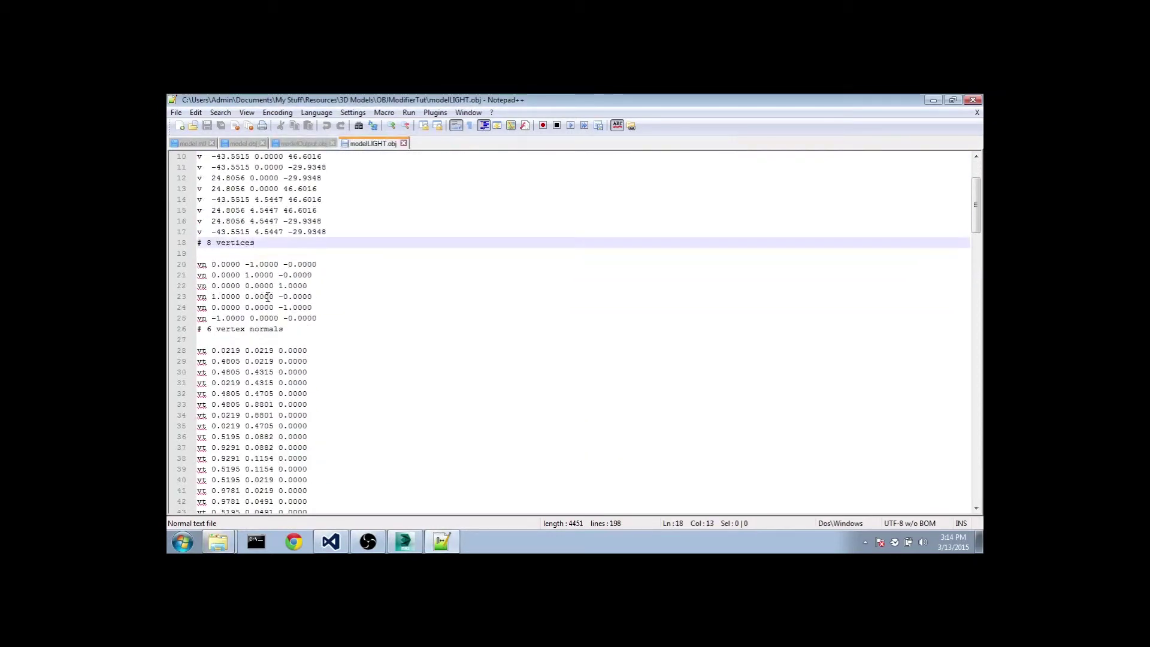
left_click_drag(325, 433, 198, 187)
left_click(319, 236)
scroll(242, 398, "down", 3)
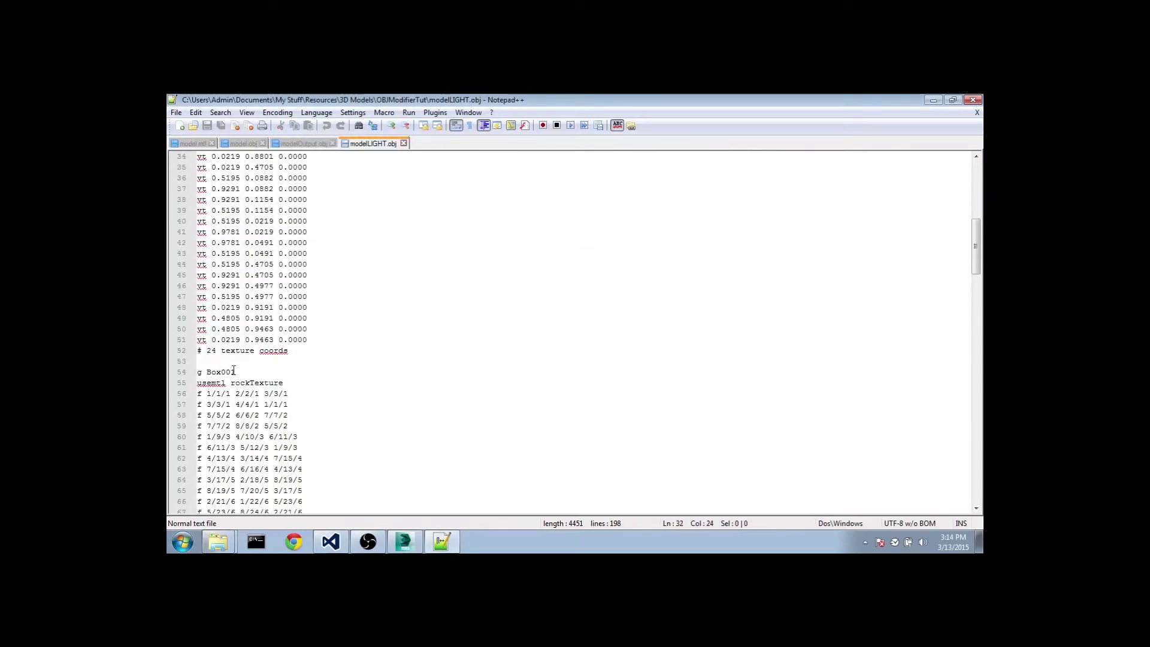
Return to modelOutput.obj and examine the fourth index added to each vertex in Box001's face lines.
left_click(307, 143)
scroll(306, 292, "down", 9)
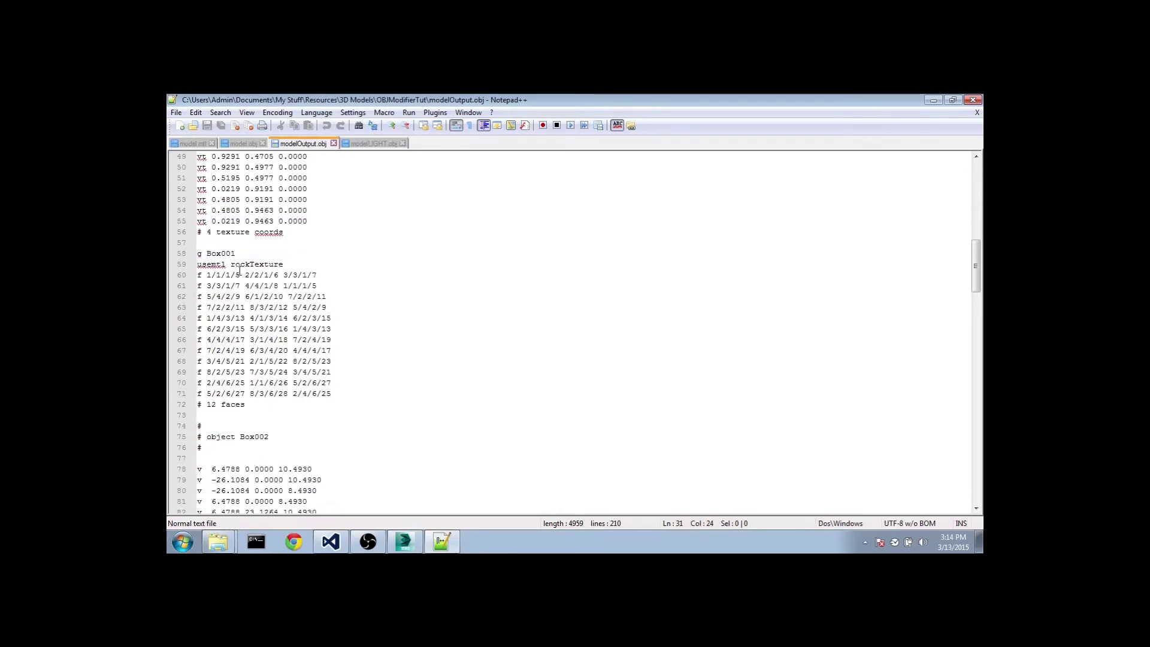
left_click(237, 275)
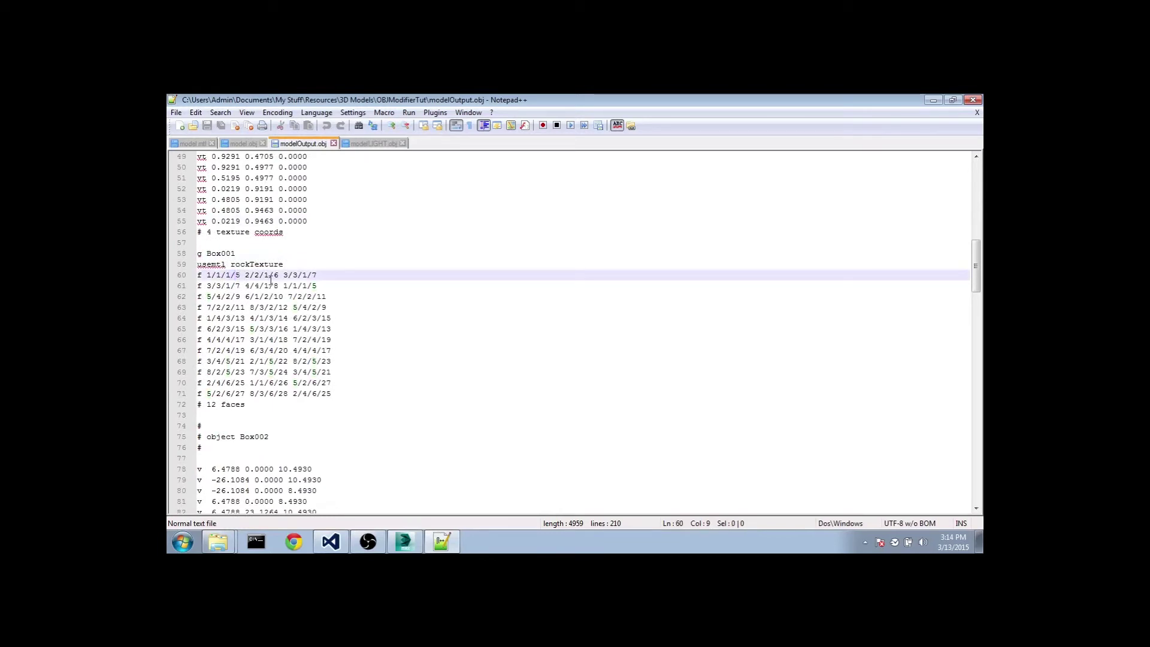
left_click_drag(280, 275, 268, 275)
left_click(291, 258)
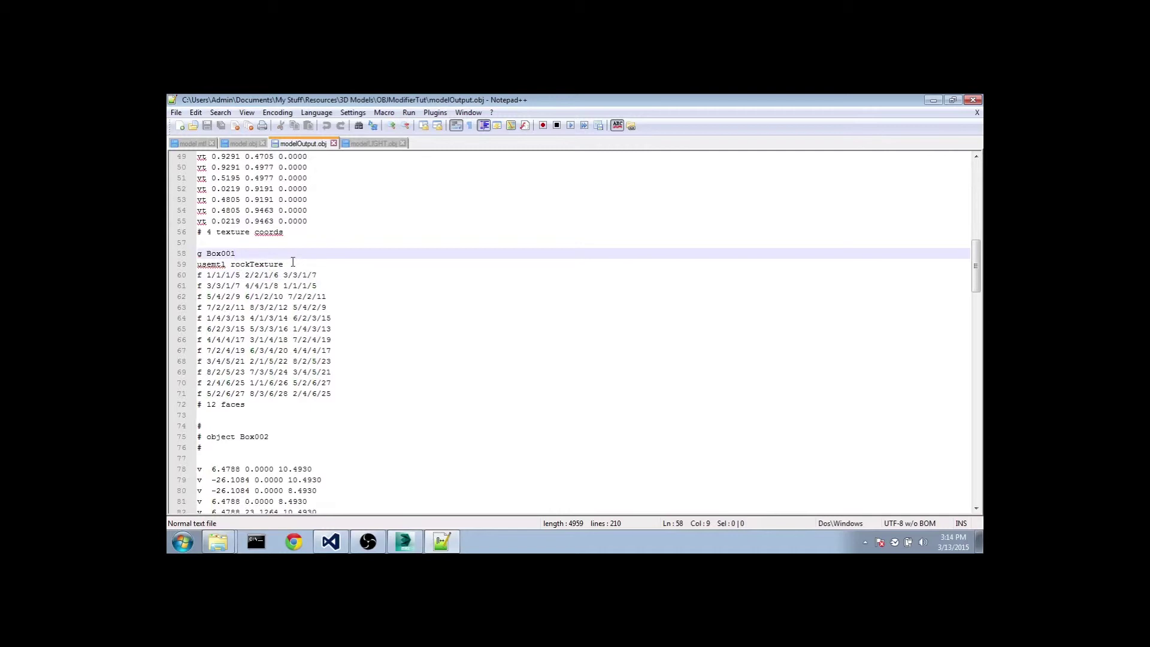
scroll(240, 406, "down", 4)
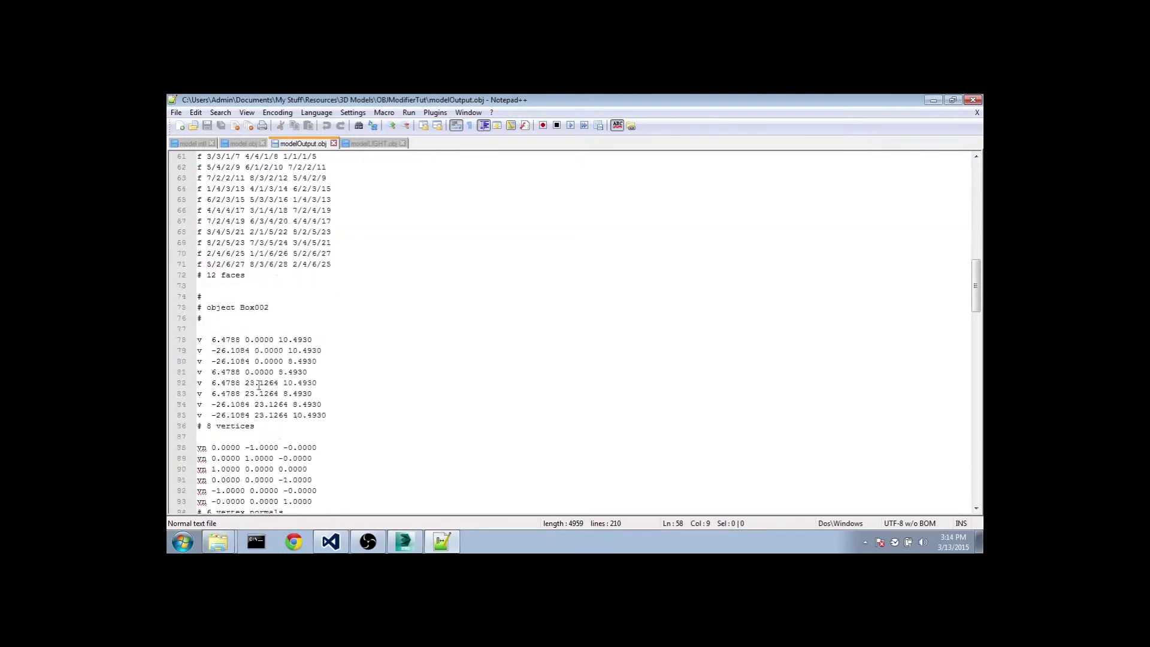
In modelLIGHT.obj, delete the texture coordinate indices from Box002's first face line so it reads f 9//7 10//7 11//7.
left_click(365, 144)
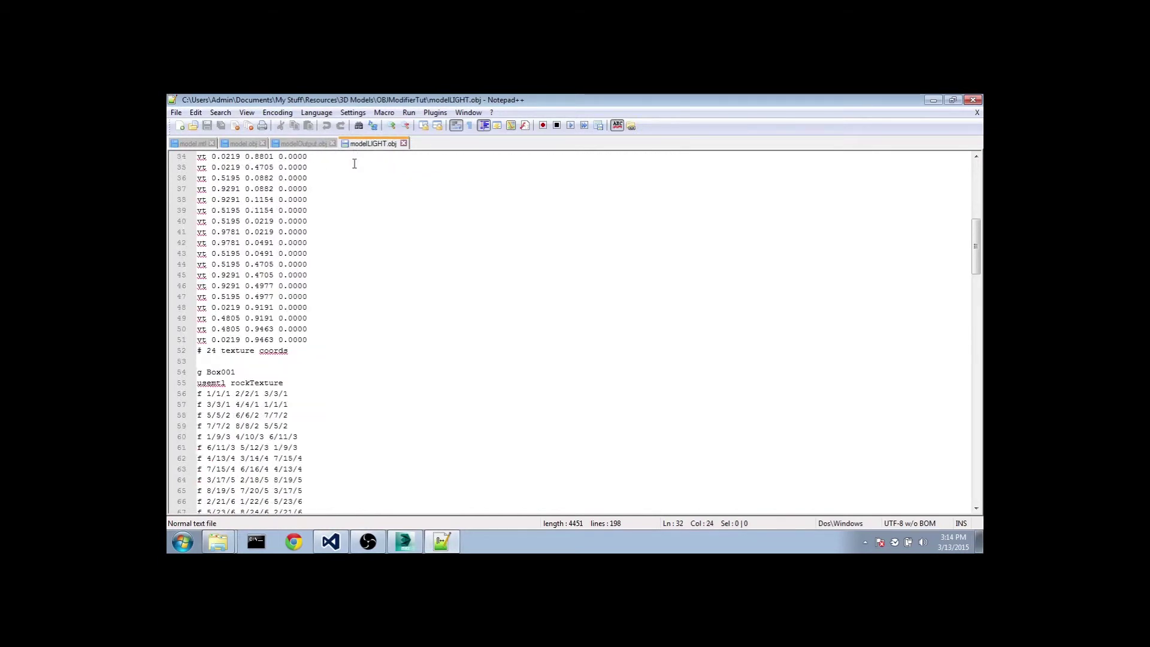
scroll(254, 382, "down", 15)
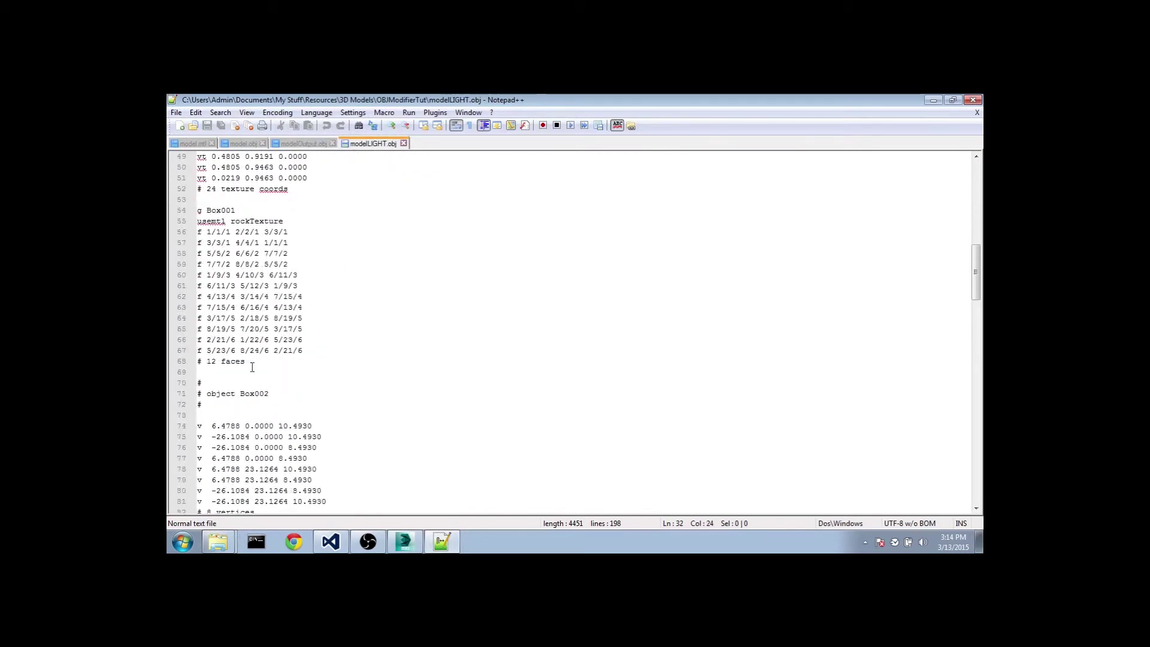
scroll(254, 380, "down", 8)
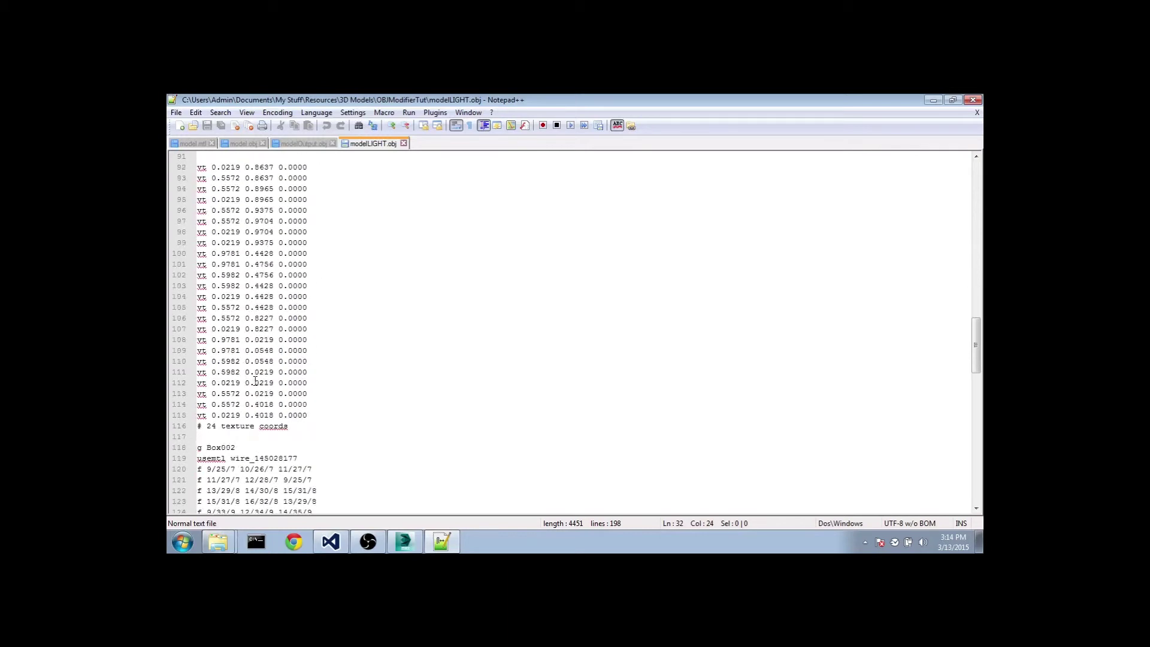
left_click(227, 341)
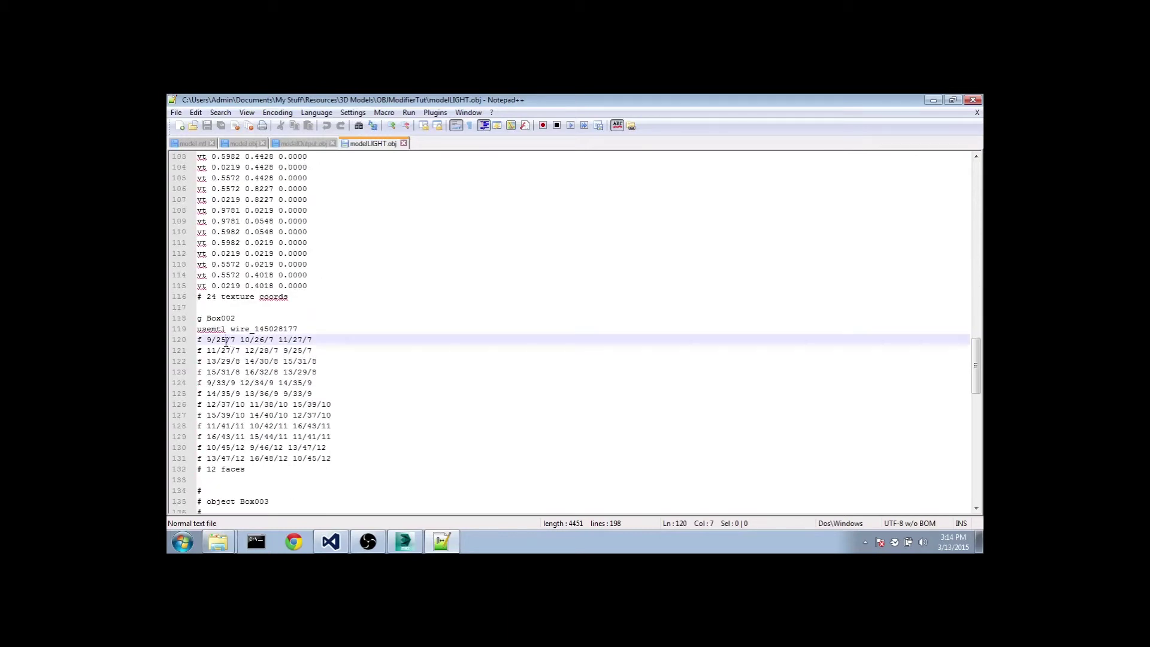
key("BackSpace")
key("BackSpace")
left_click(254, 340)
key("BackSpace")
key("BackSpace")
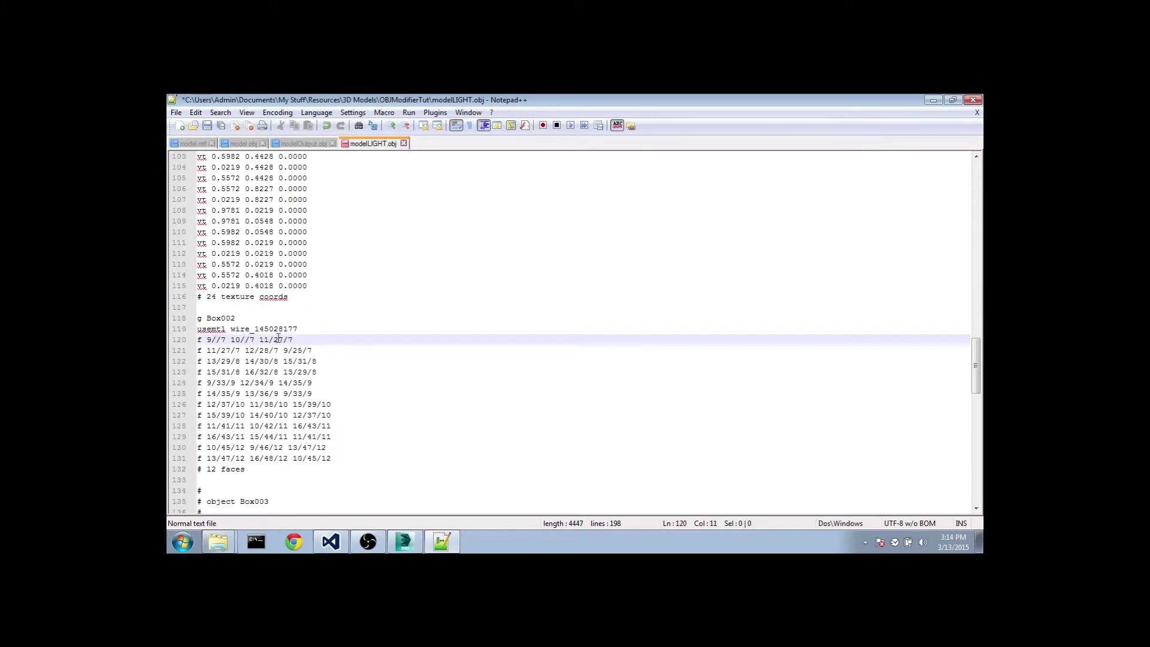
left_click(282, 339)
key("BackSpace")
key("BackSpace")
left_click(290, 339)
left_click(222, 340)
Close modelLIGHT.obj without saving the edit and review Box001's face lines and Box002's data in modelOutput.obj.
left_click(404, 144)
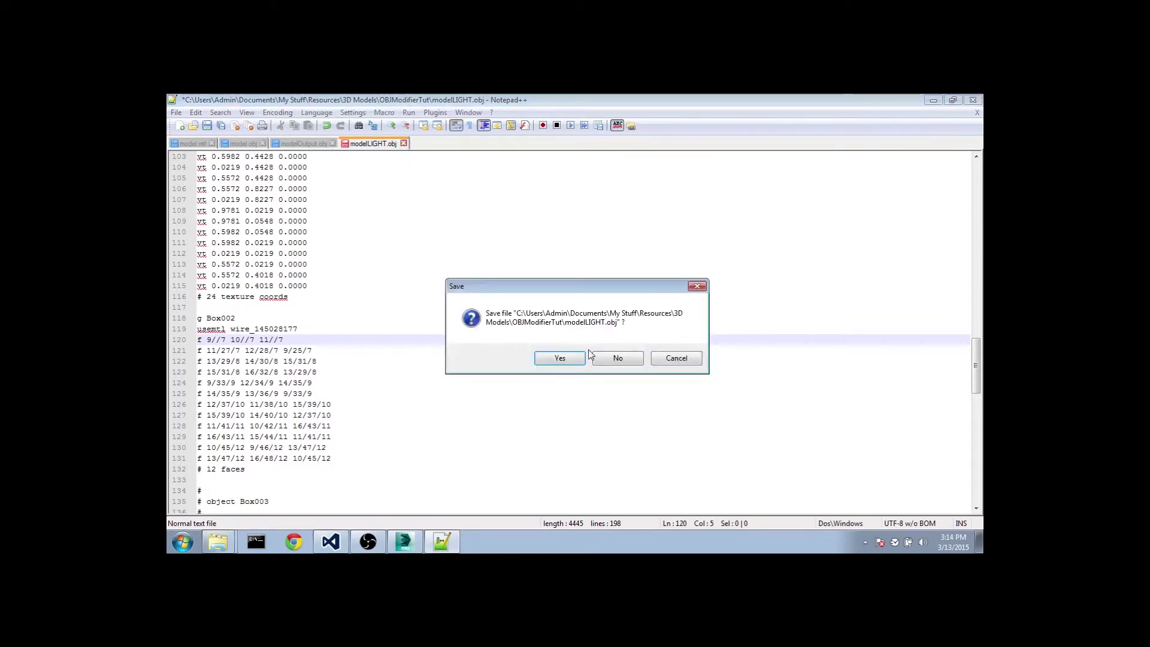
left_click(614, 357)
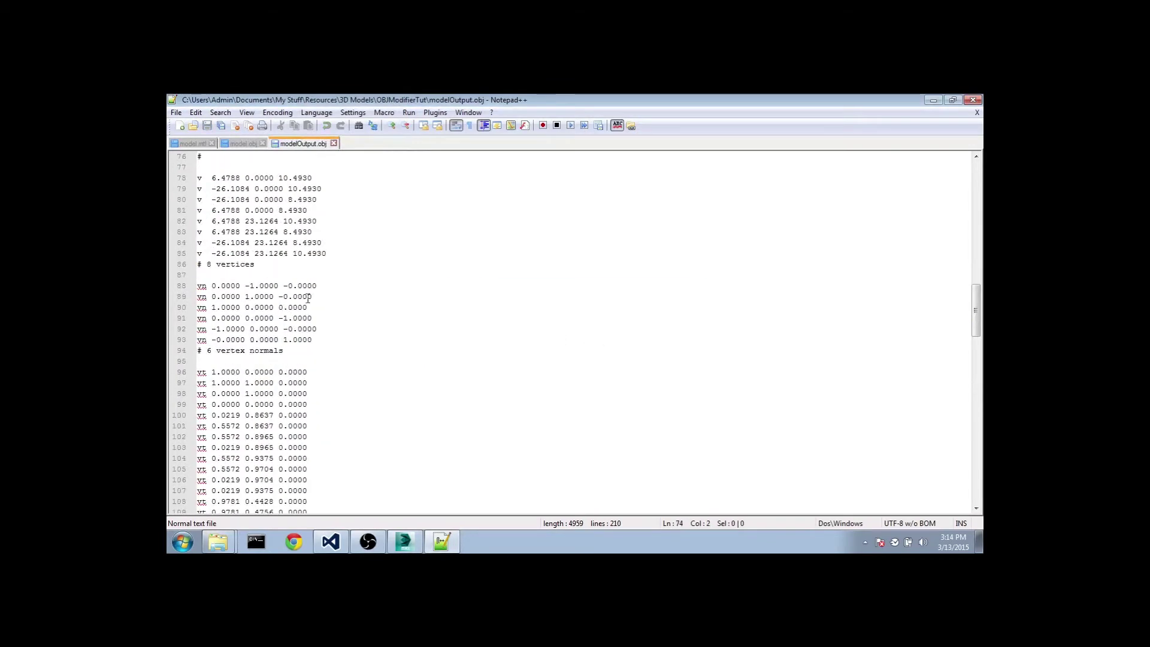
scroll(312, 319, "down", 3)
scroll(421, 220, "up", 9)
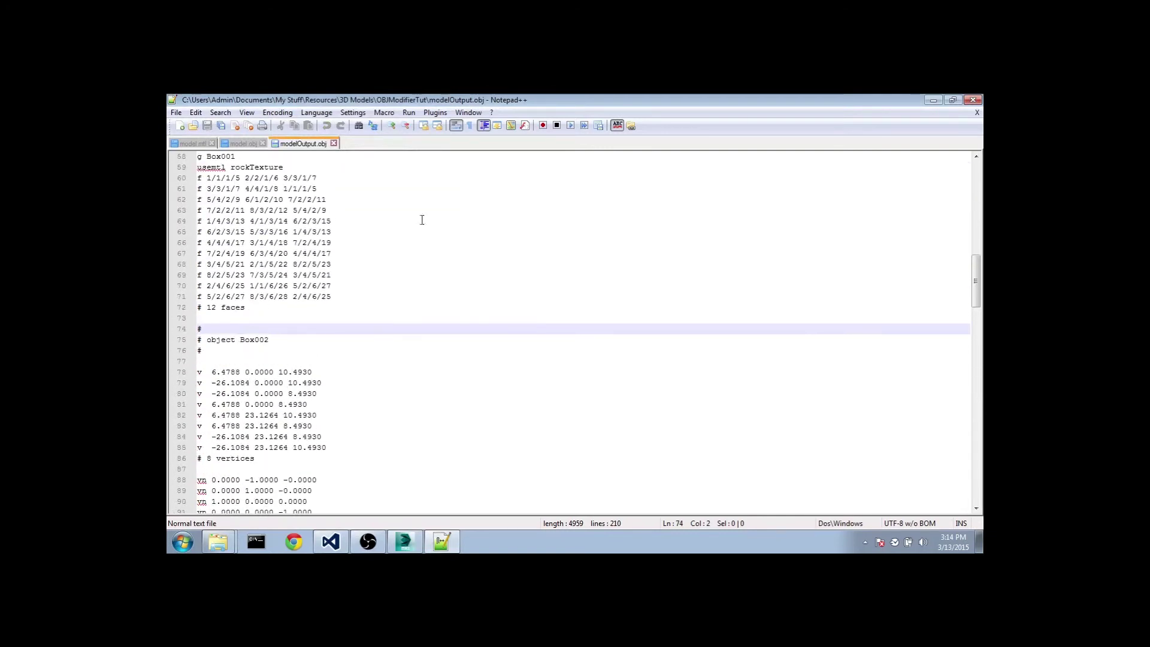
Minimize the text editor and maximize the OpenTK Test window to view the rendered scene.
left_click(937, 101)
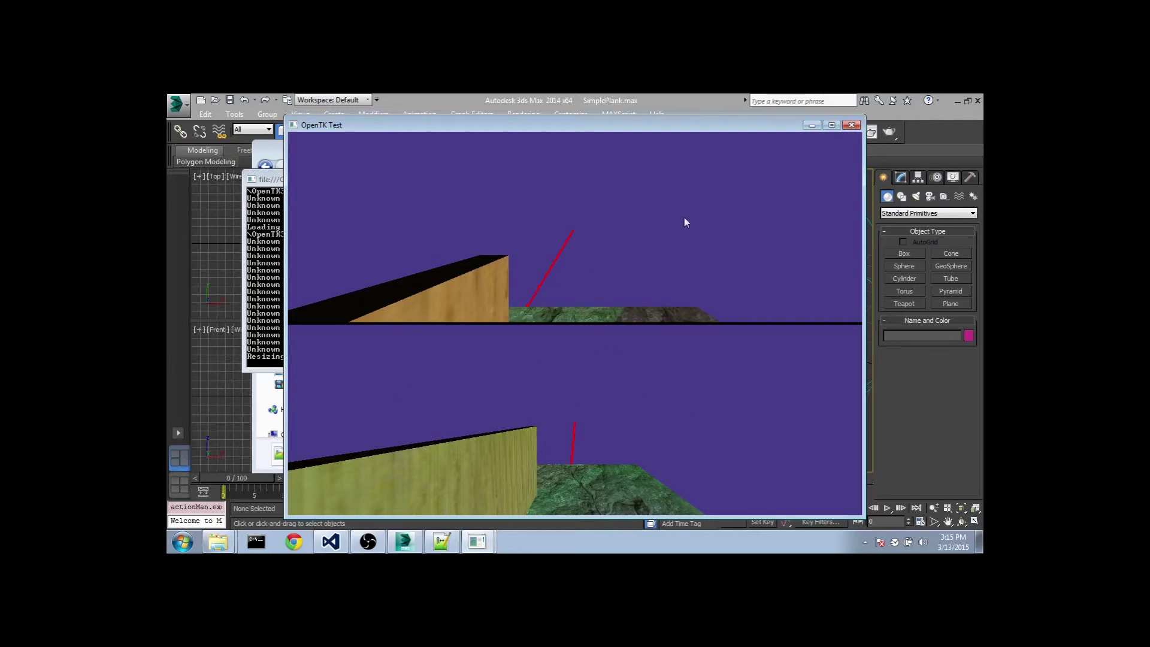
left_click(831, 125)
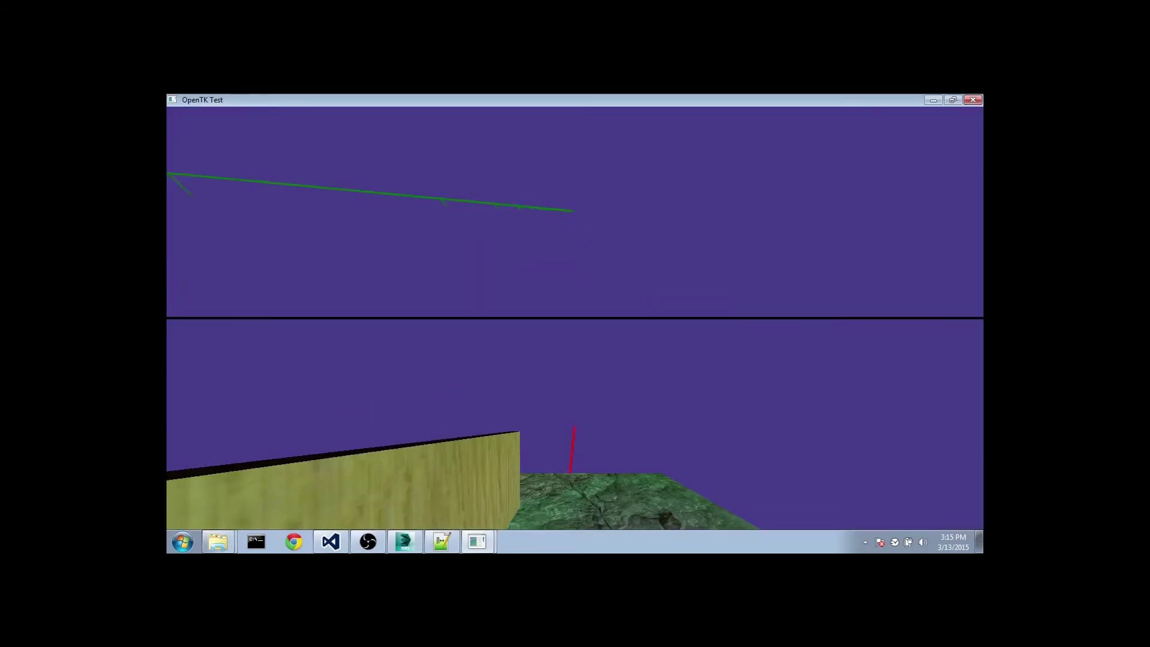